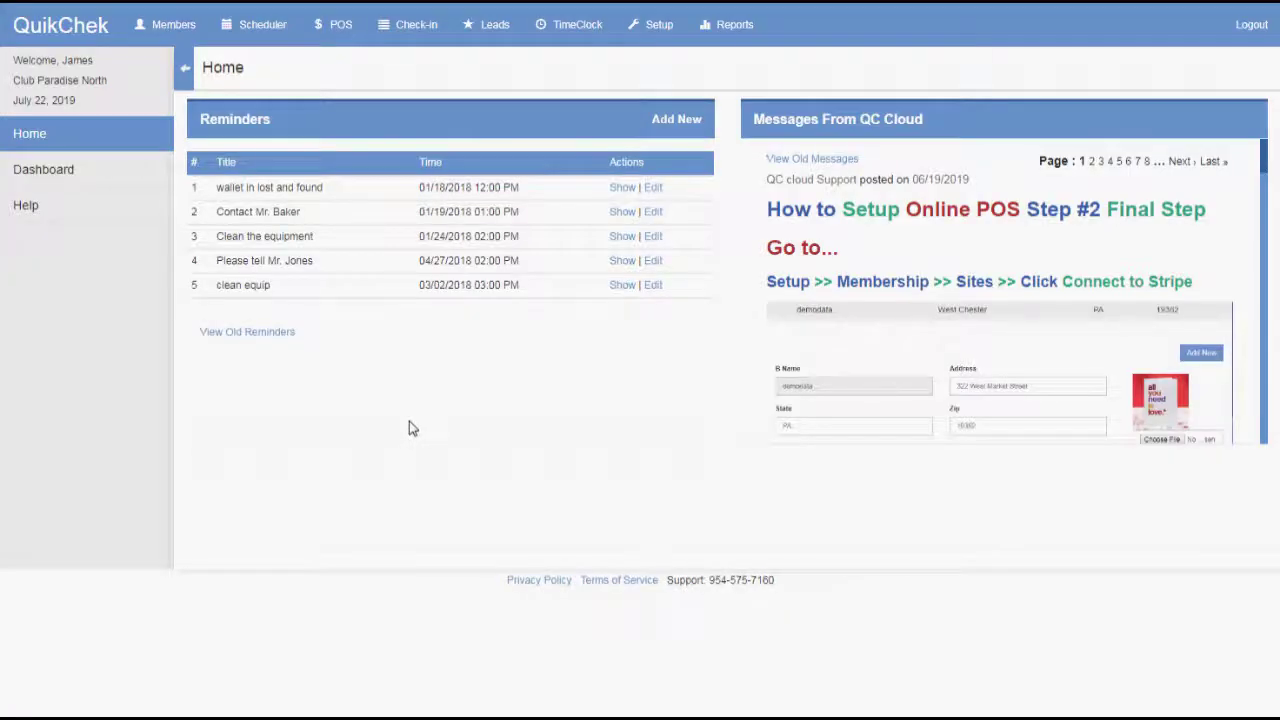
Open the membership site setup for Club Paradise North and locate its Check Draft Billing Options.
{"action": "left_click", "coordinate": [657, 30]}
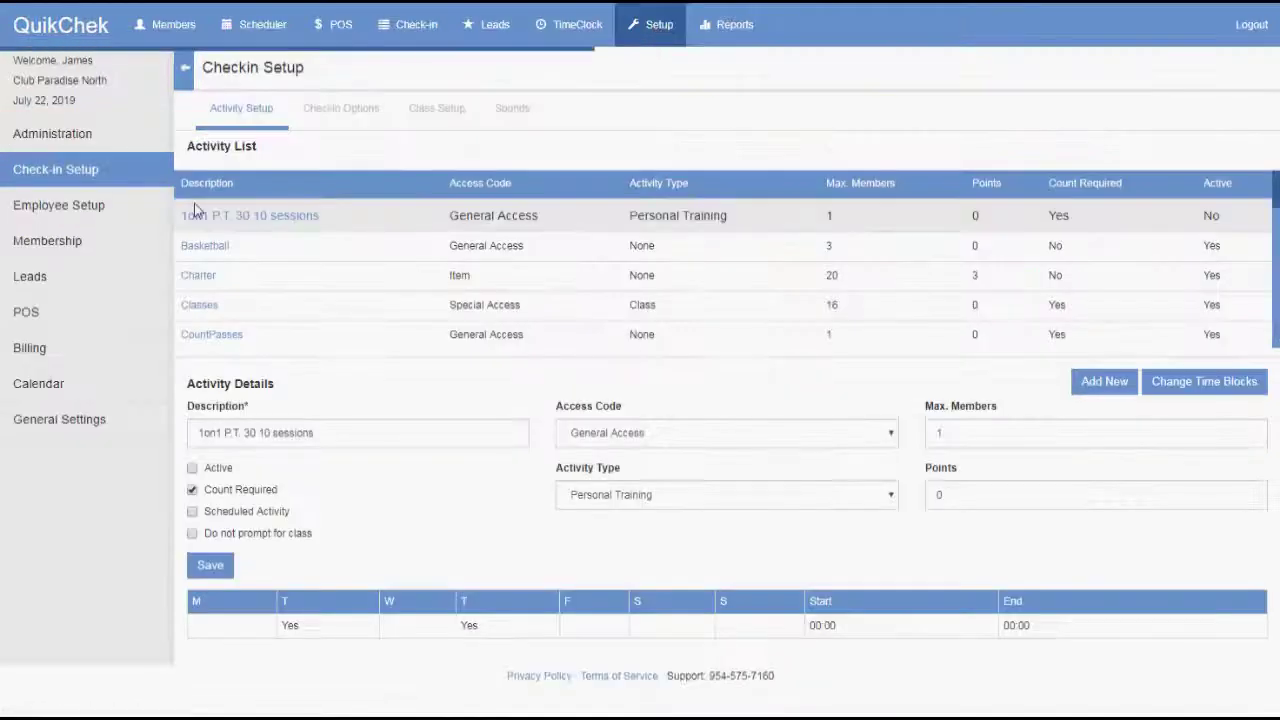
{"action": "left_click", "coordinate": [55, 246]}
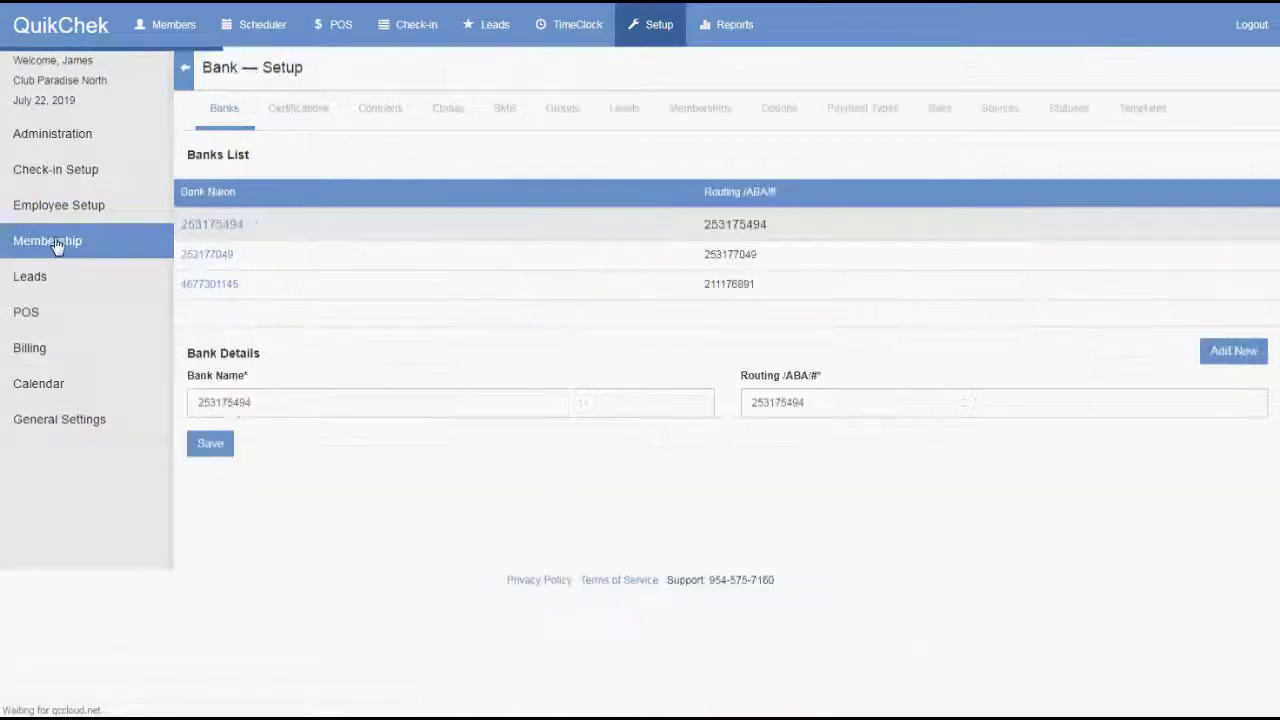
{"action": "left_click", "coordinate": [943, 114]}
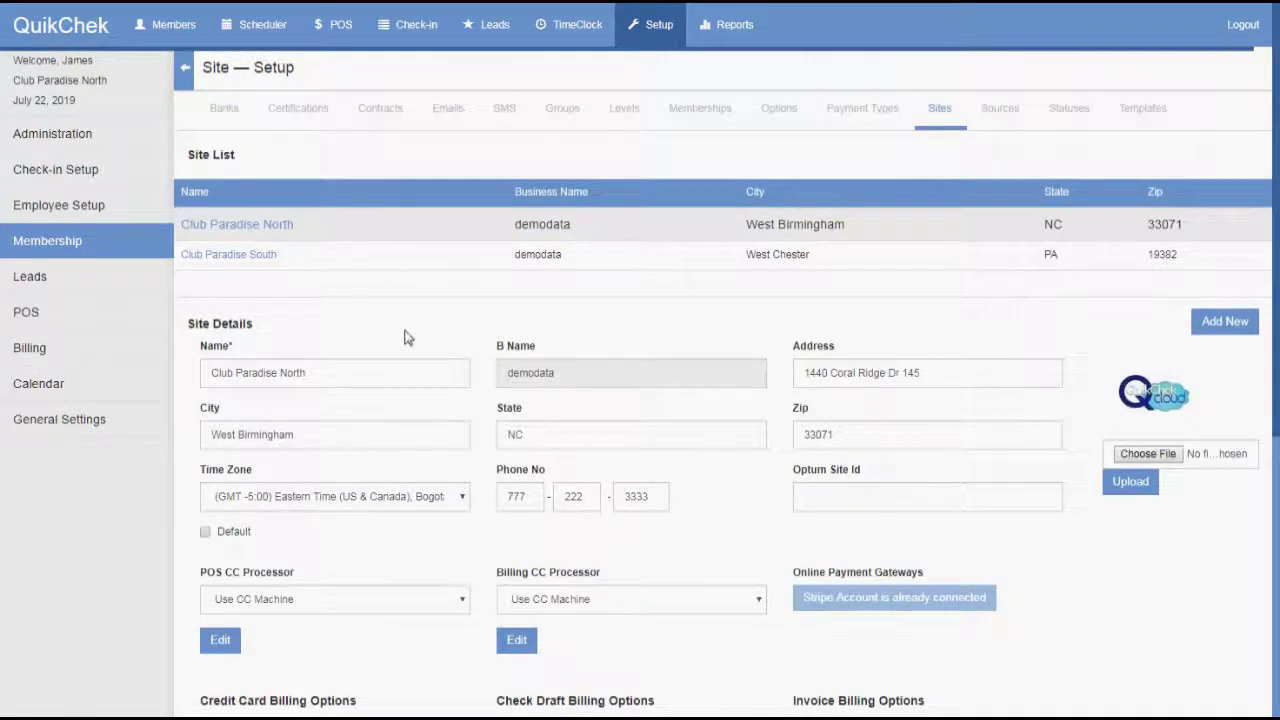
{"action": "scroll", "coordinate": [477, 334], "scroll_direction": "down", "scroll_amount": 5}
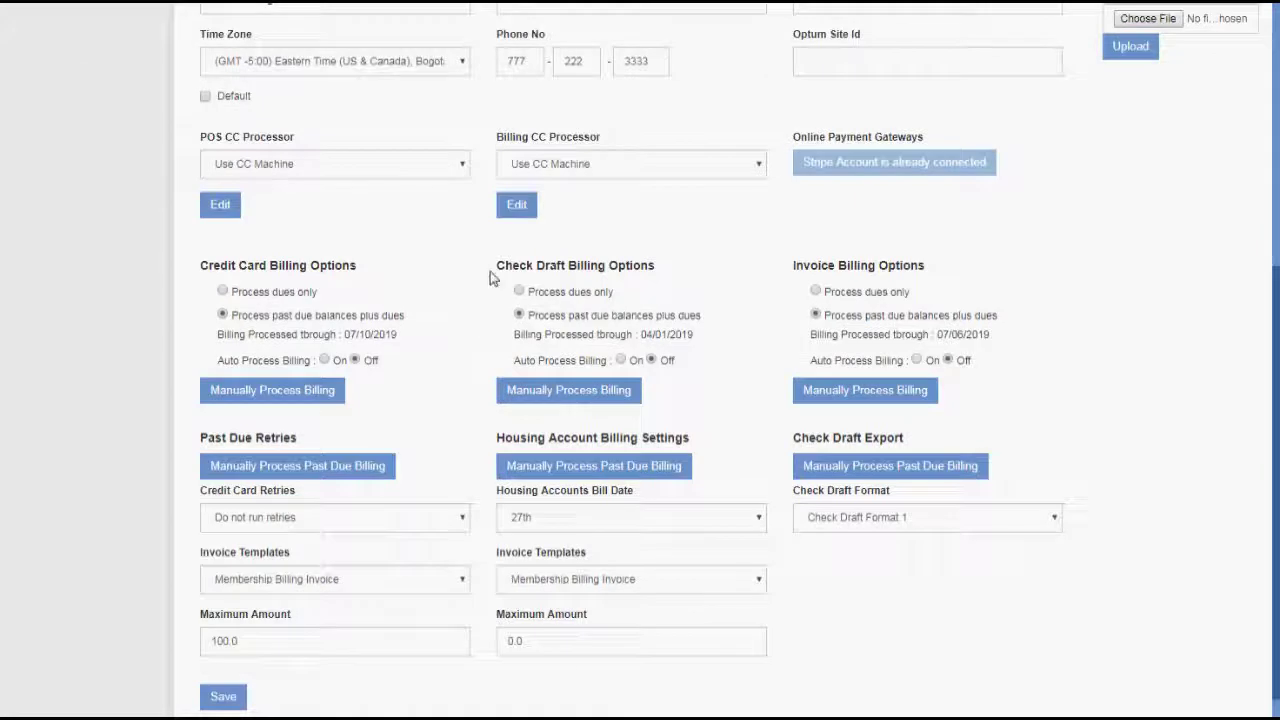
{"action": "left_click_drag", "start_coordinate": [500, 264], "coordinate": [646, 266]}
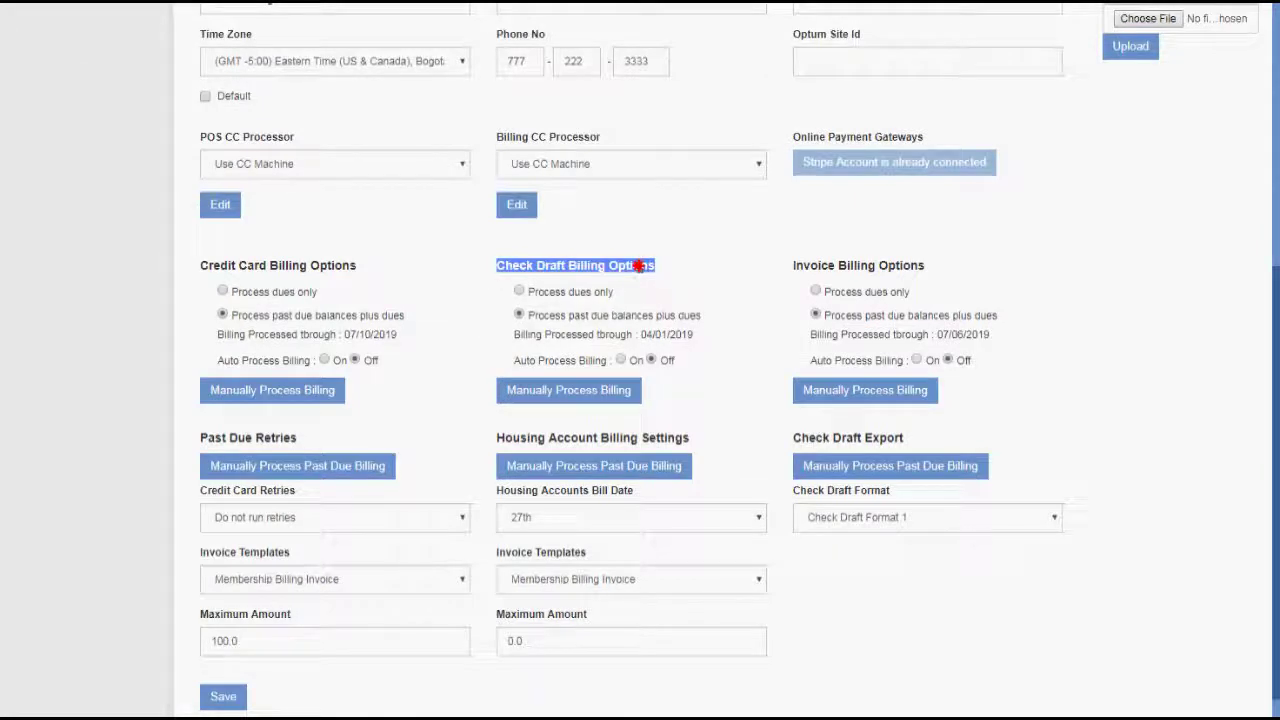
{"action": "left_click", "coordinate": [641, 266]}
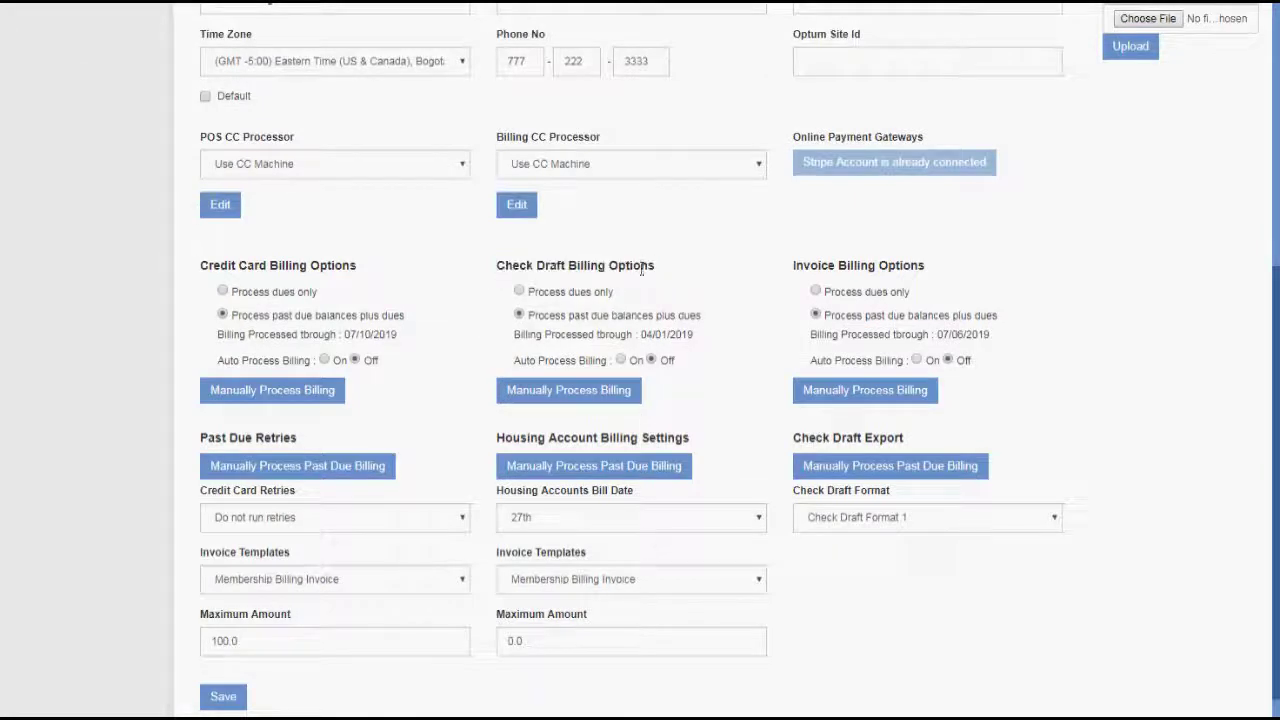
Manually process the check draft billing up to 08/01/2019.
{"action": "left_click", "coordinate": [565, 392]}
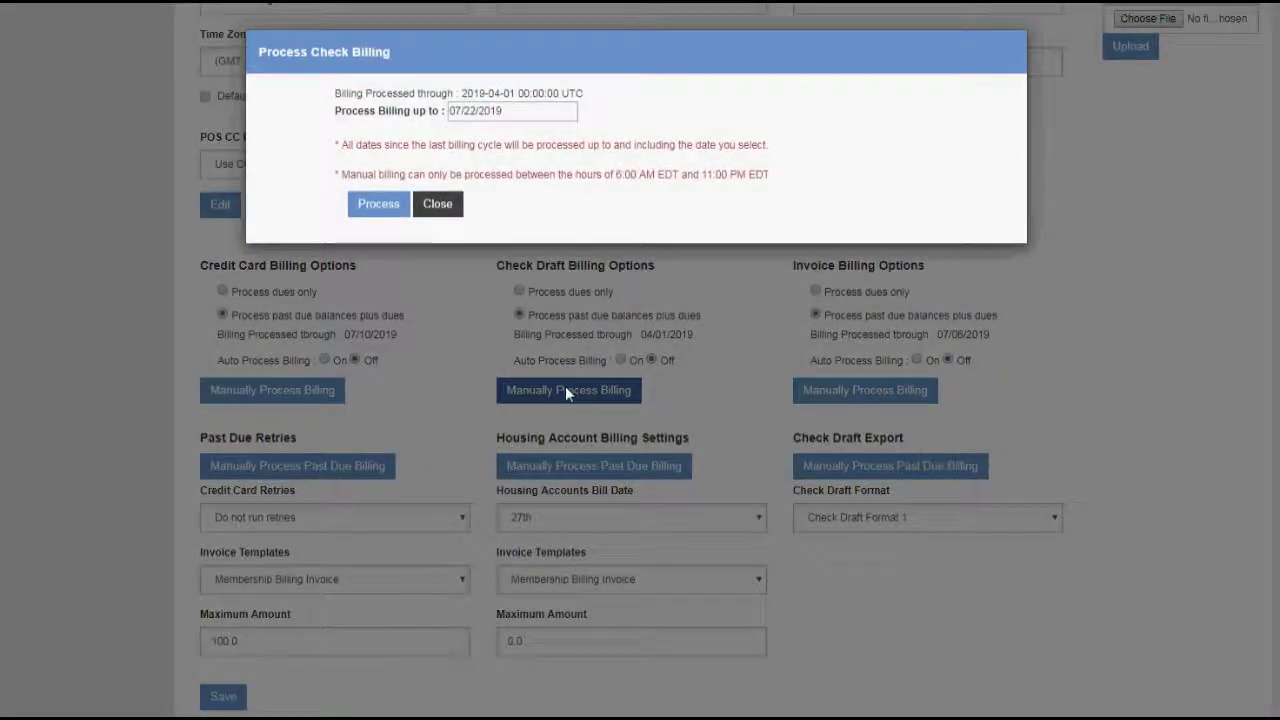
{"action": "left_click", "coordinate": [466, 110]}
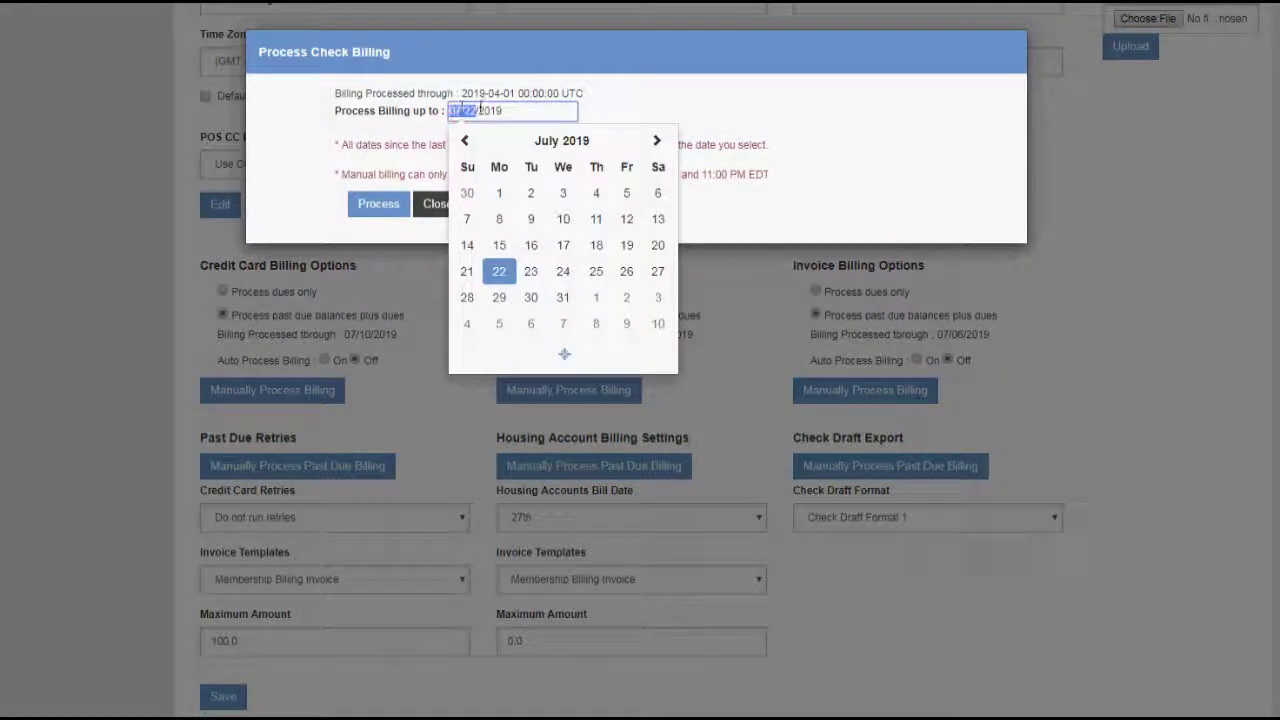
{"action": "left_click", "coordinate": [503, 112]}
{"action": "left_click", "coordinate": [598, 299]}
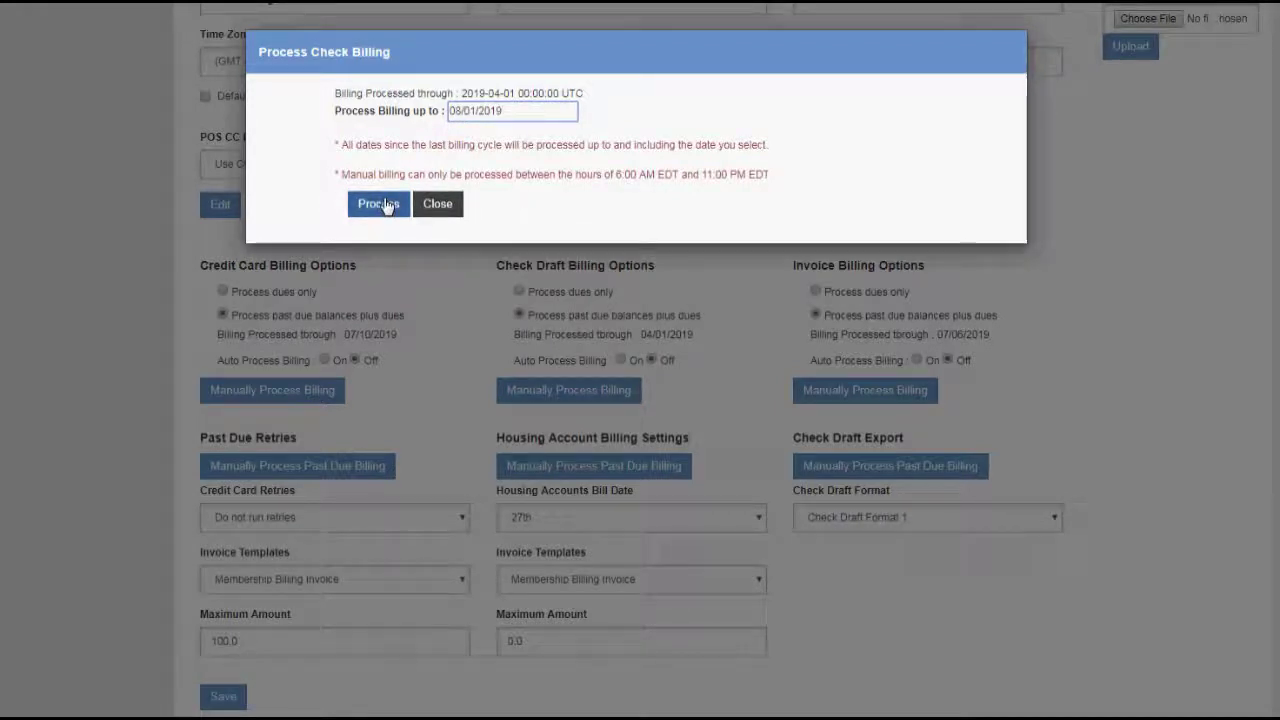
{"action": "left_click_drag", "start_coordinate": [527, 112], "coordinate": [449, 111]}
{"action": "left_click", "coordinate": [491, 110]}
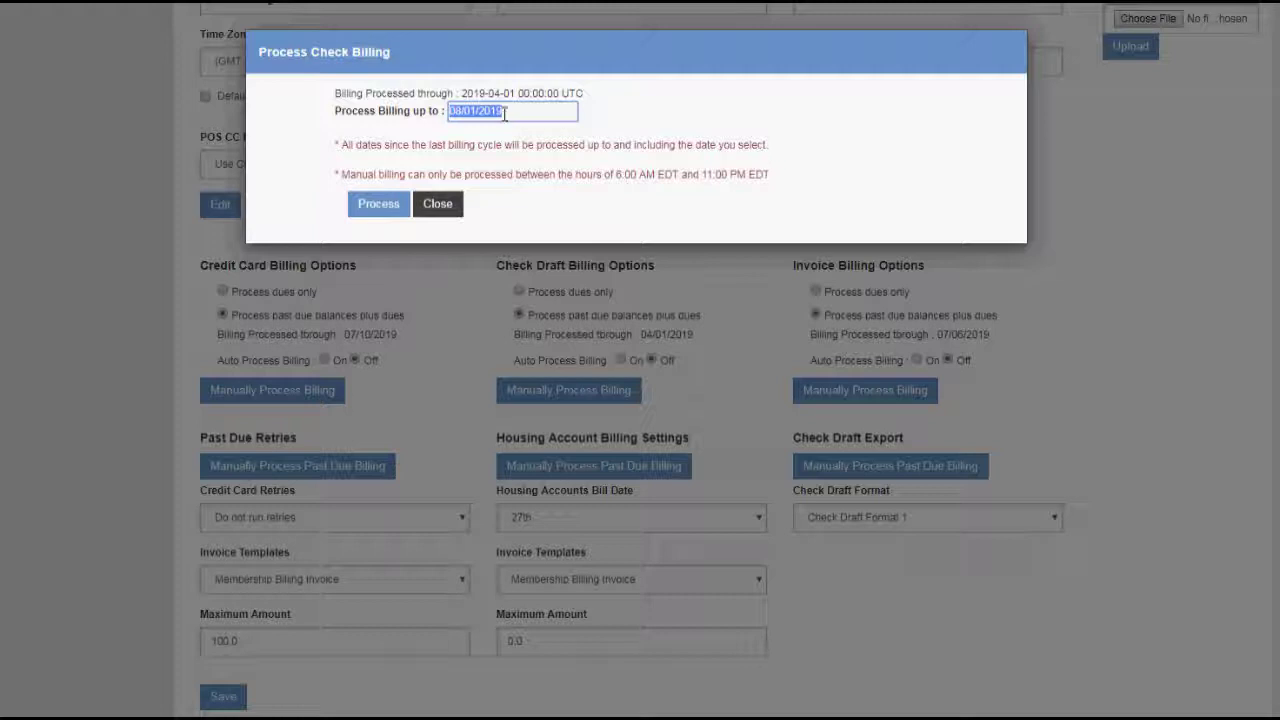
{"action": "left_click", "coordinate": [376, 206]}
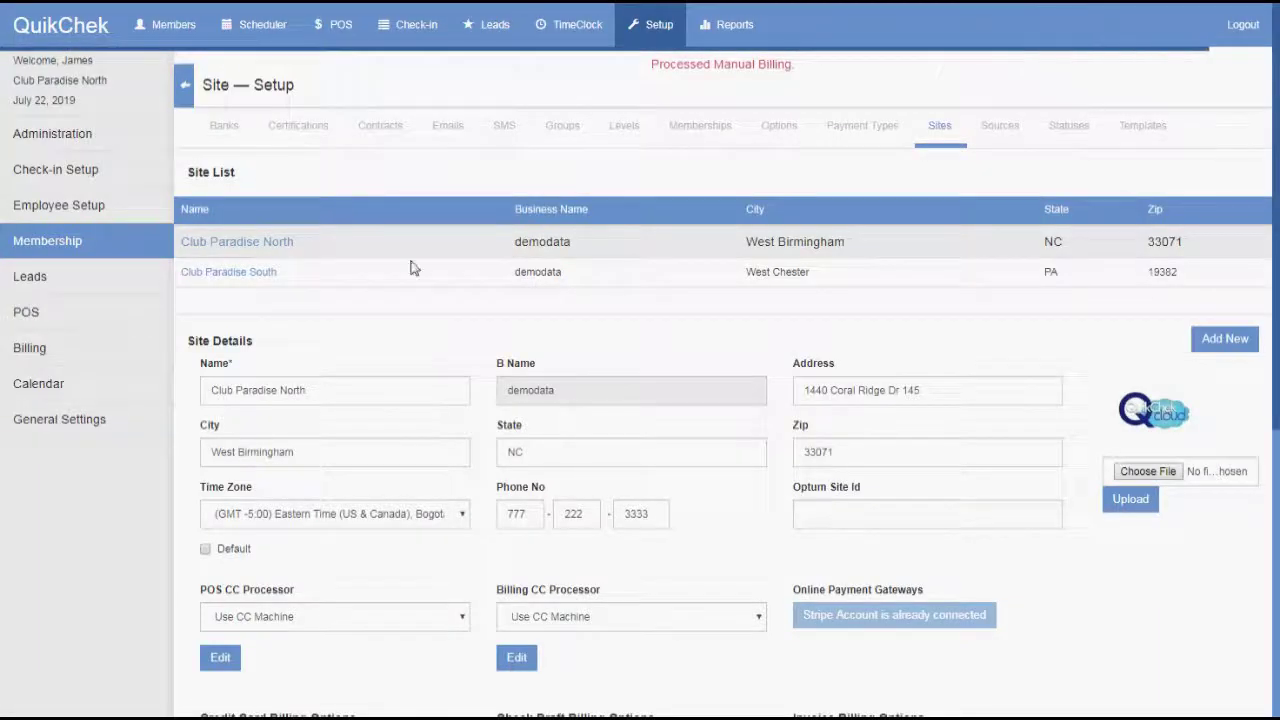
Open the checking billing batches and select the check batch dated 07/22/2019 10:28:14 PM.
{"action": "left_click", "coordinate": [725, 28]}
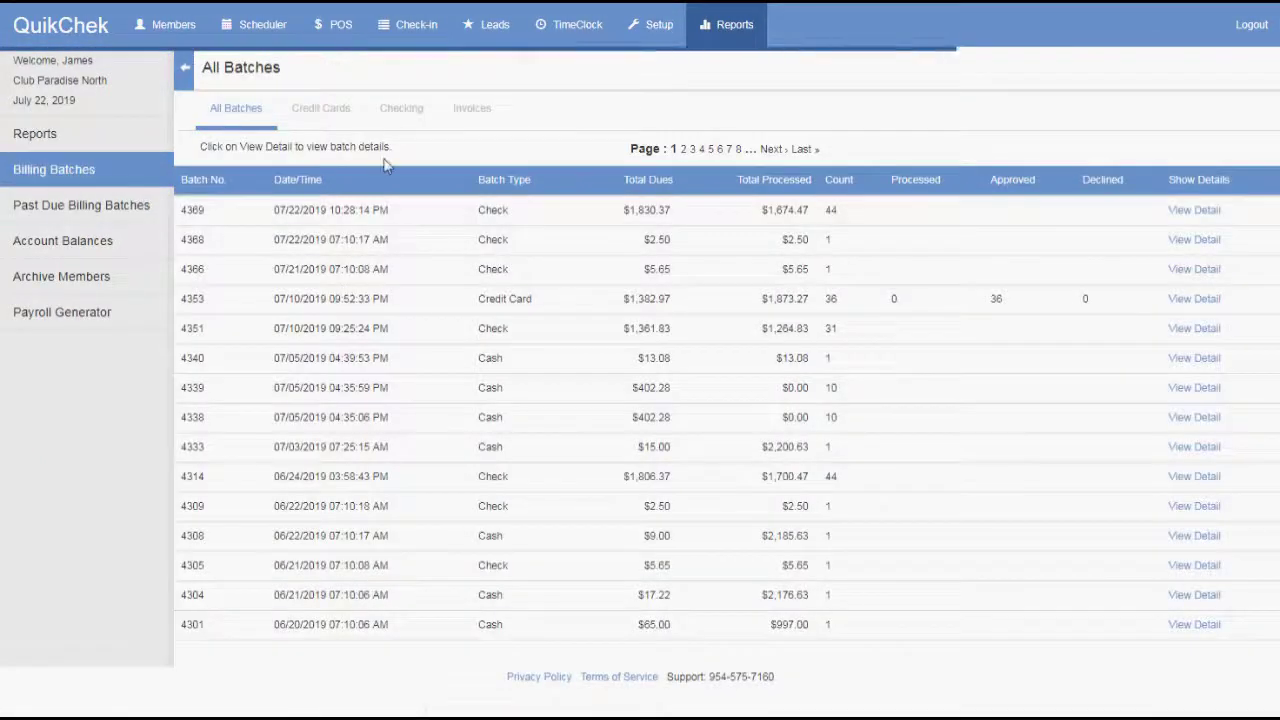
{"action": "left_click", "coordinate": [404, 125]}
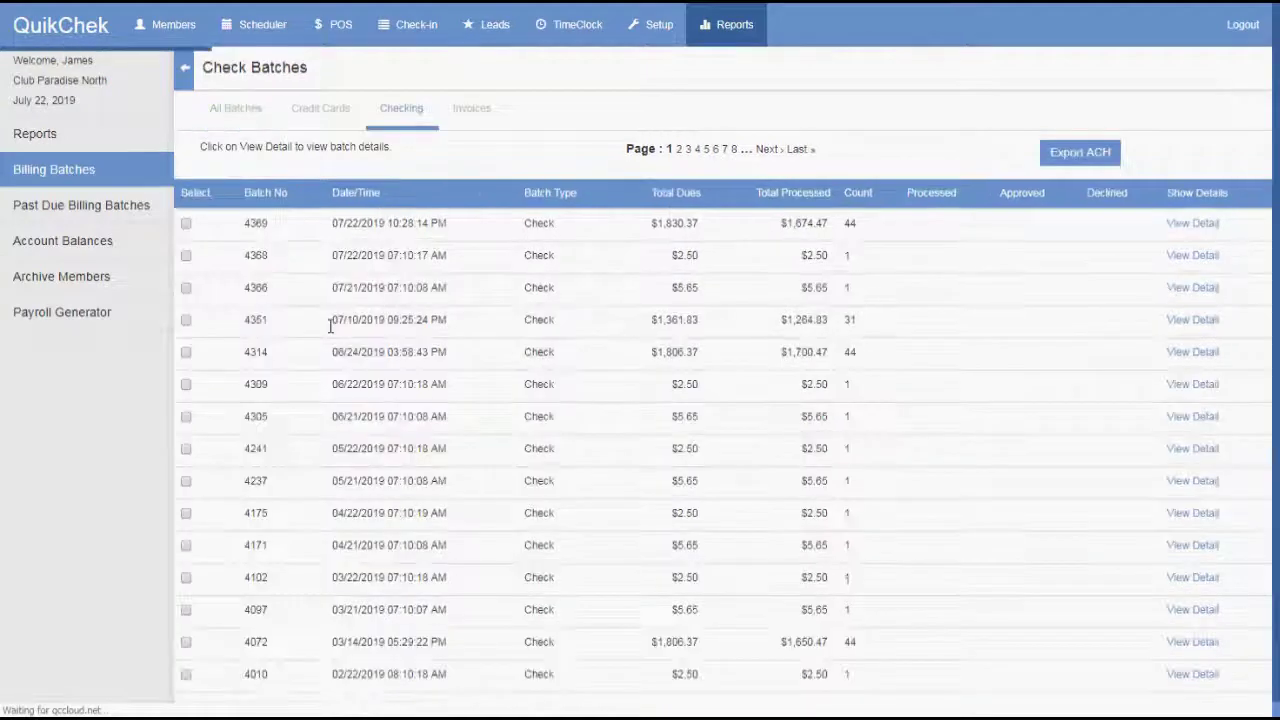
{"action": "left_click_drag", "start_coordinate": [440, 222], "coordinate": [333, 223]}
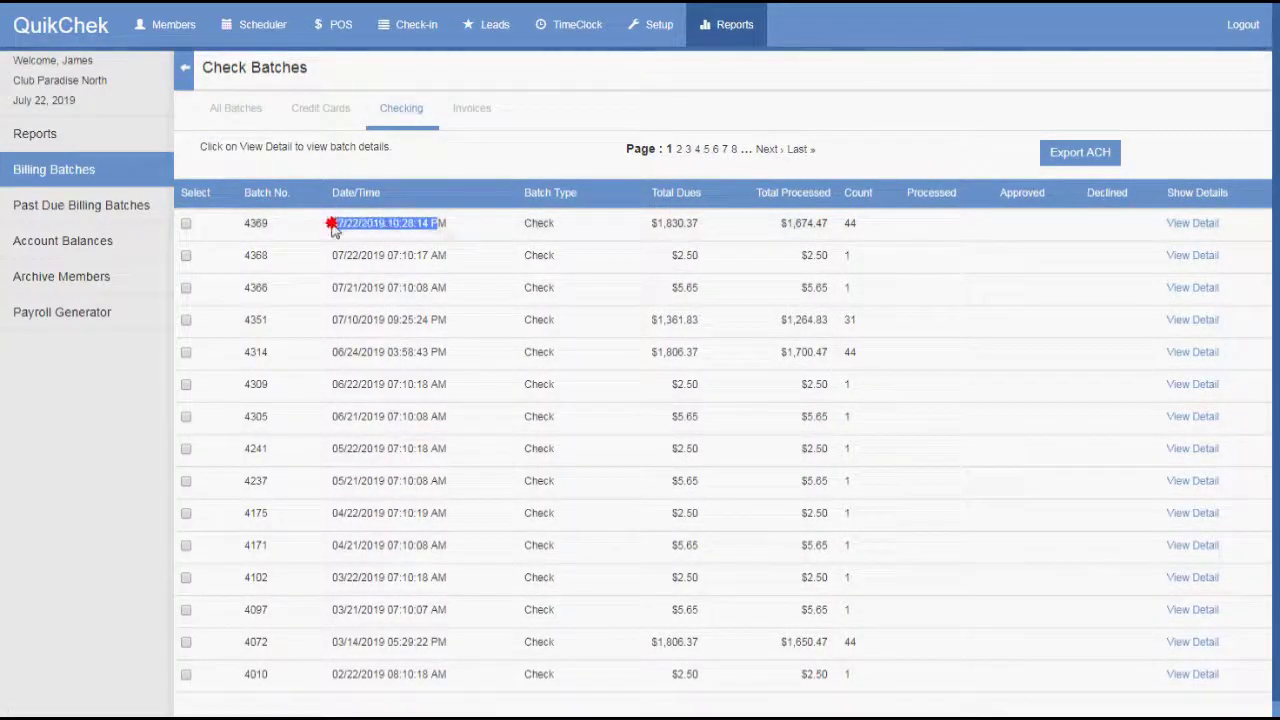
{"action": "left_click", "coordinate": [185, 224]}
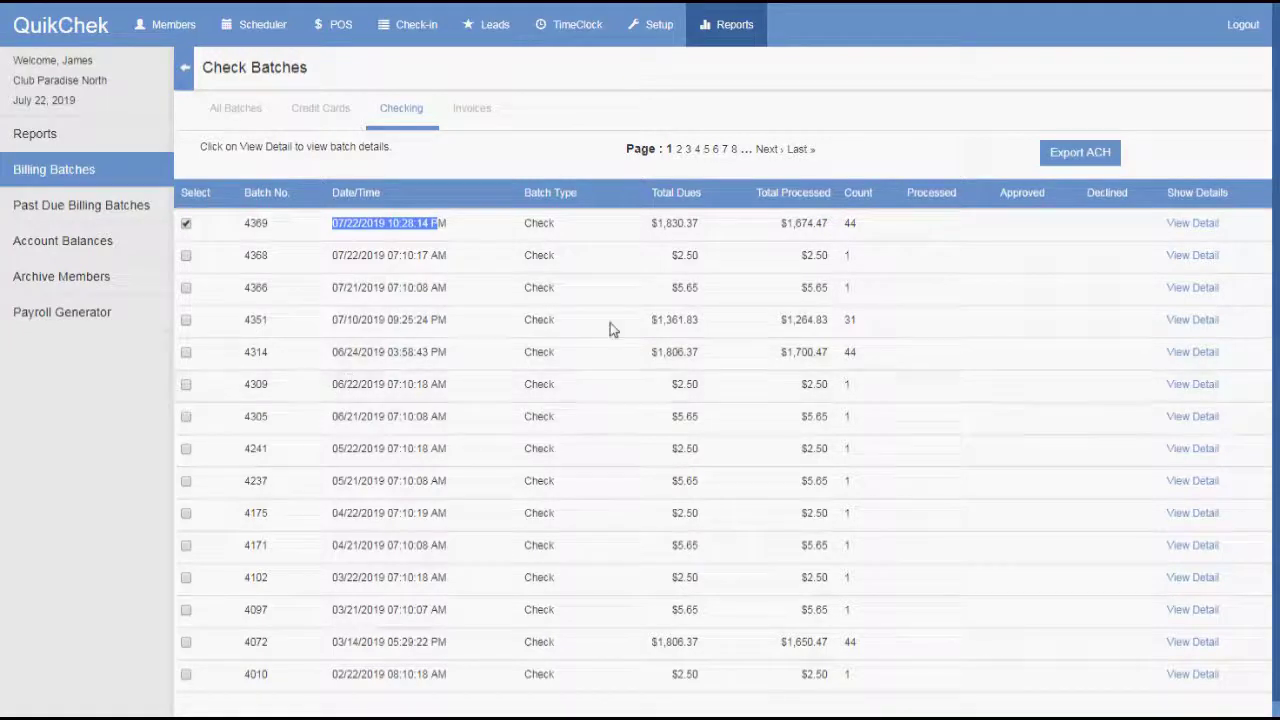
Export the selected check batch as an ACH file with an effective date of 08/01/2019.
{"action": "left_click", "coordinate": [1080, 154]}
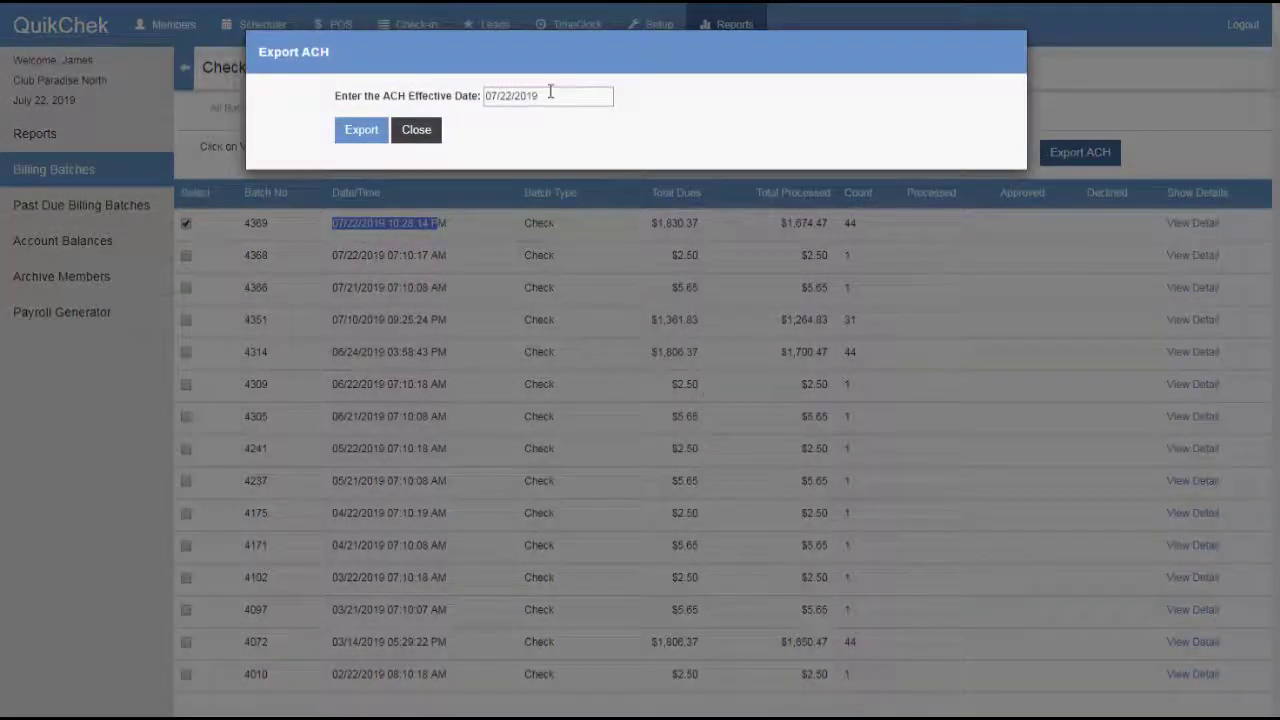
{"action": "left_click_drag", "start_coordinate": [553, 95], "coordinate": [487, 95]}
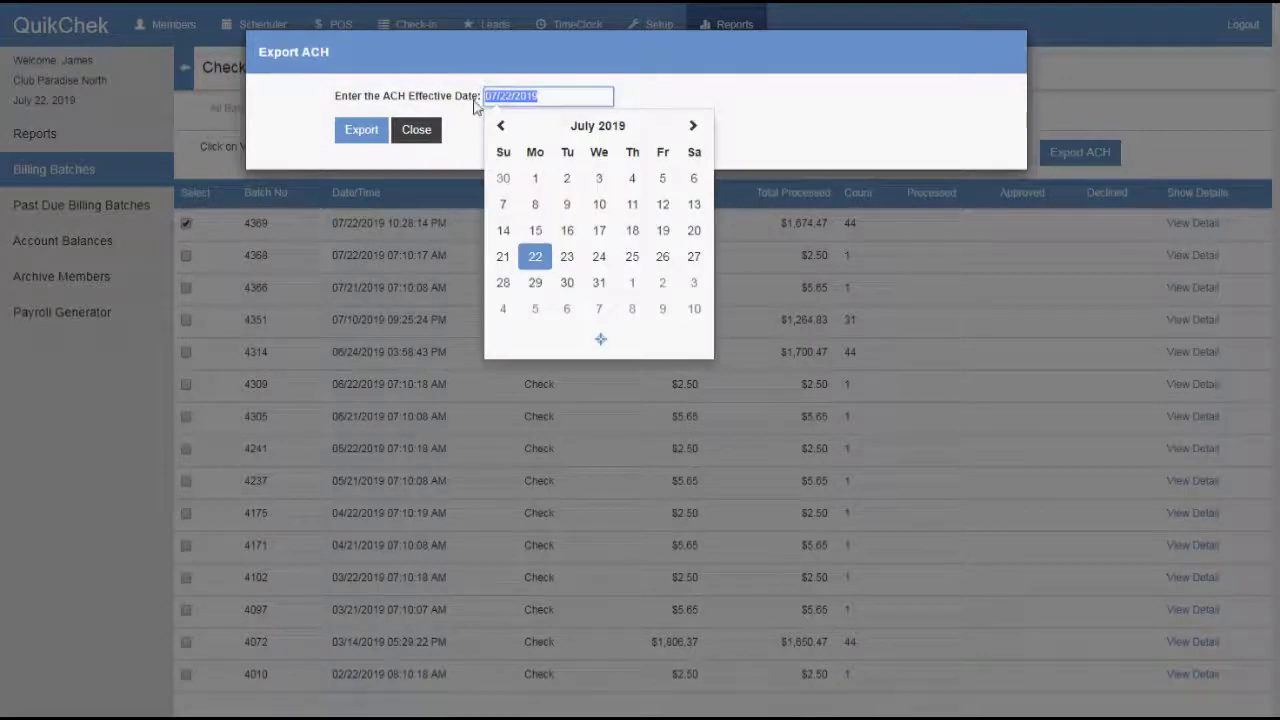
{"action": "left_click", "coordinate": [632, 285]}
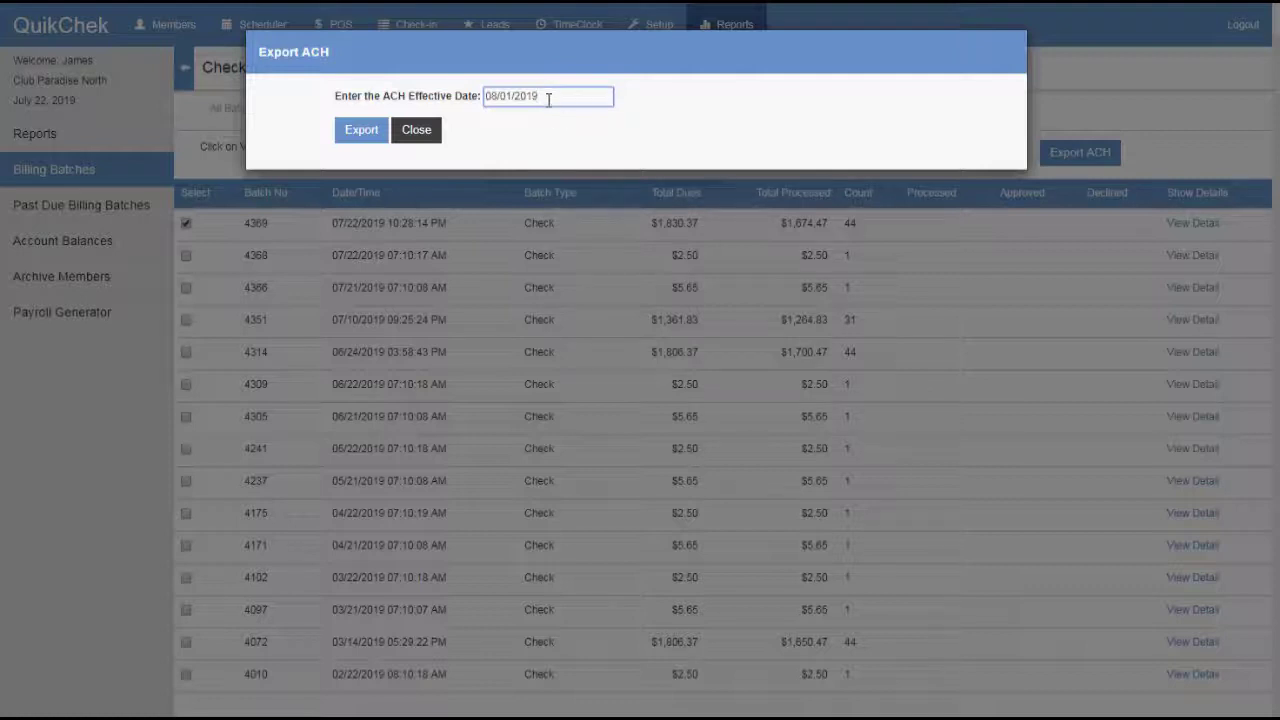
{"action": "left_click_drag", "start_coordinate": [548, 95], "coordinate": [483, 95]}
{"action": "left_click", "coordinate": [494, 98]}
{"action": "left_click_drag", "start_coordinate": [547, 97], "coordinate": [478, 104]}
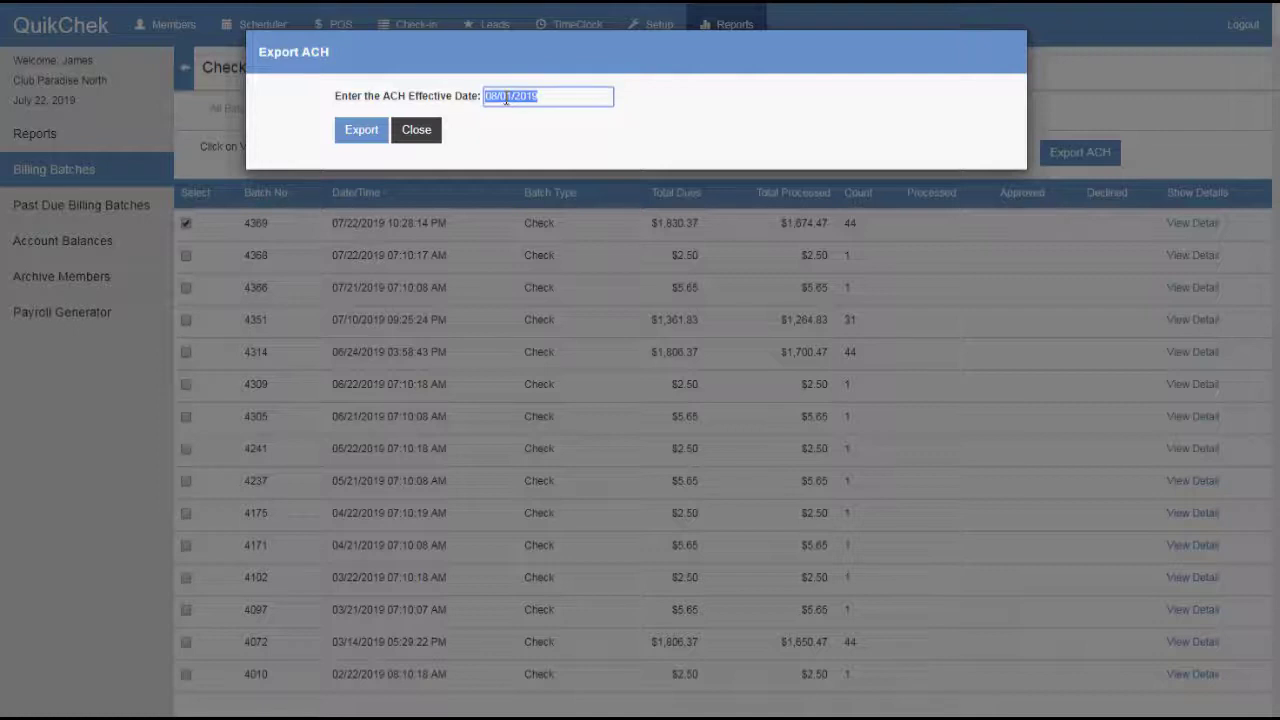
{"action": "left_click", "coordinate": [506, 100]}
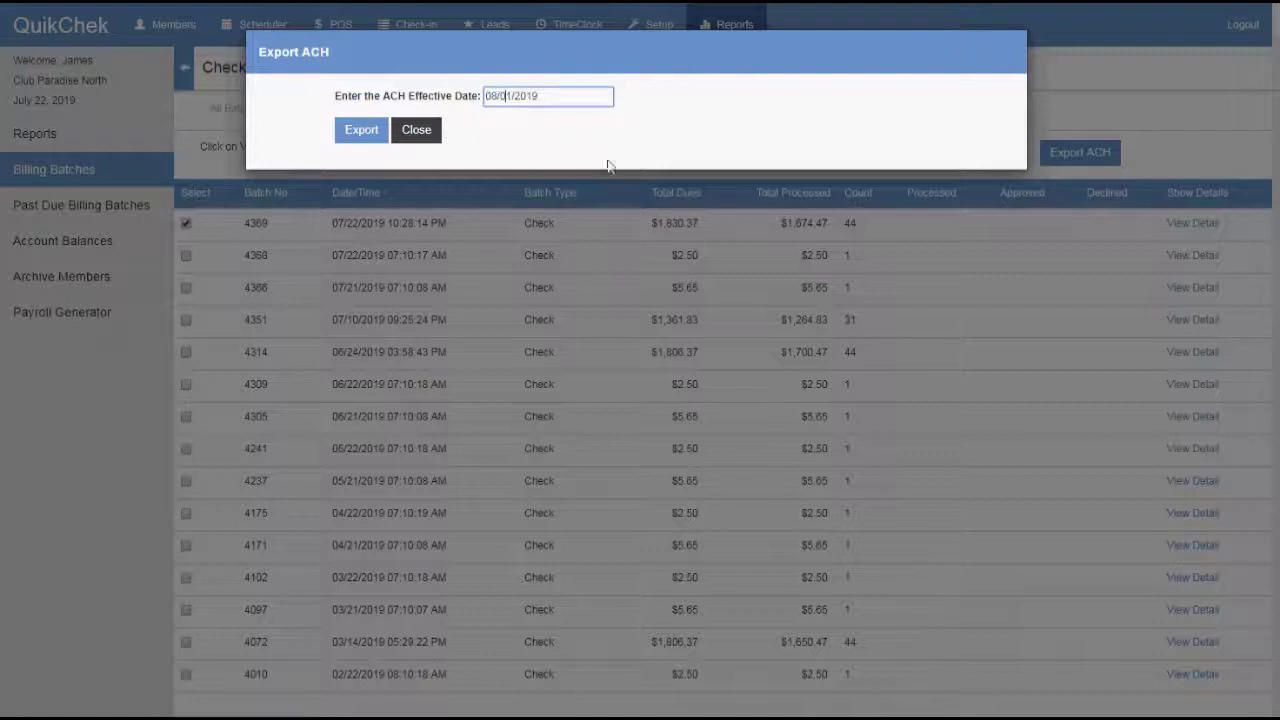
{"action": "left_click", "coordinate": [362, 129]}
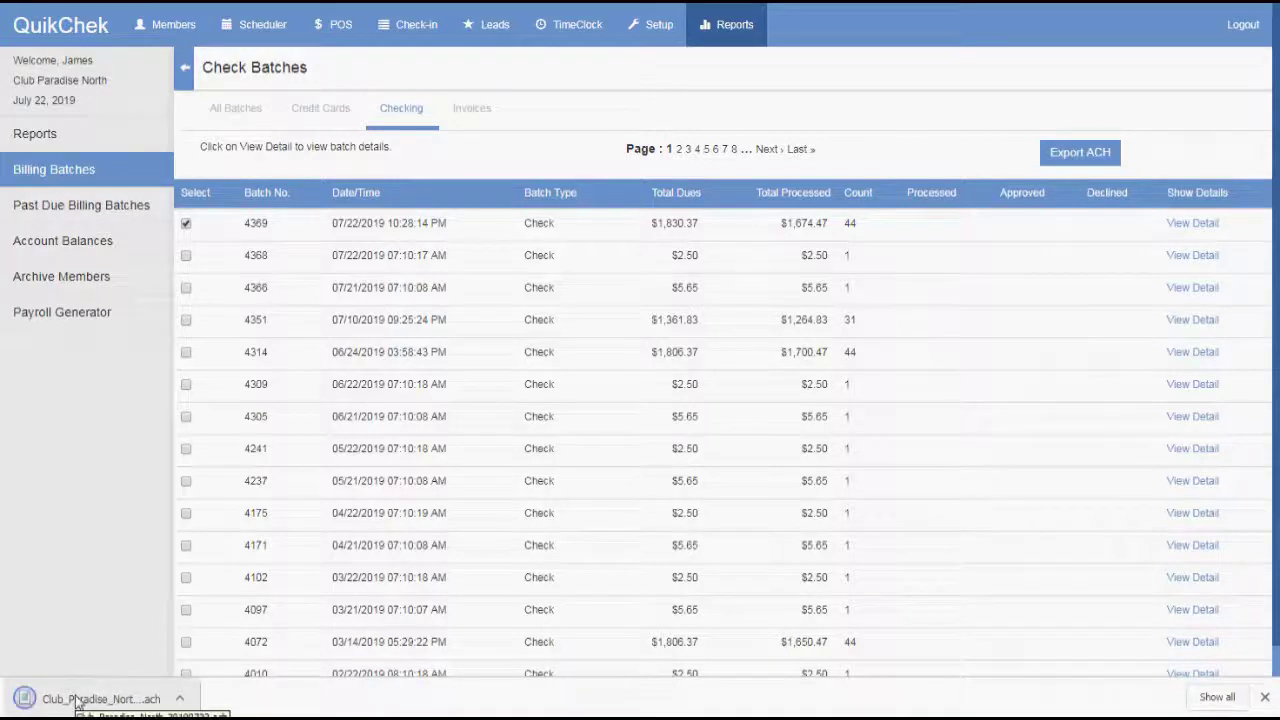
Show the exported Club Paradise North ACH file in its download folder, and close the folder window.
{"action": "left_click", "coordinate": [182, 700]}
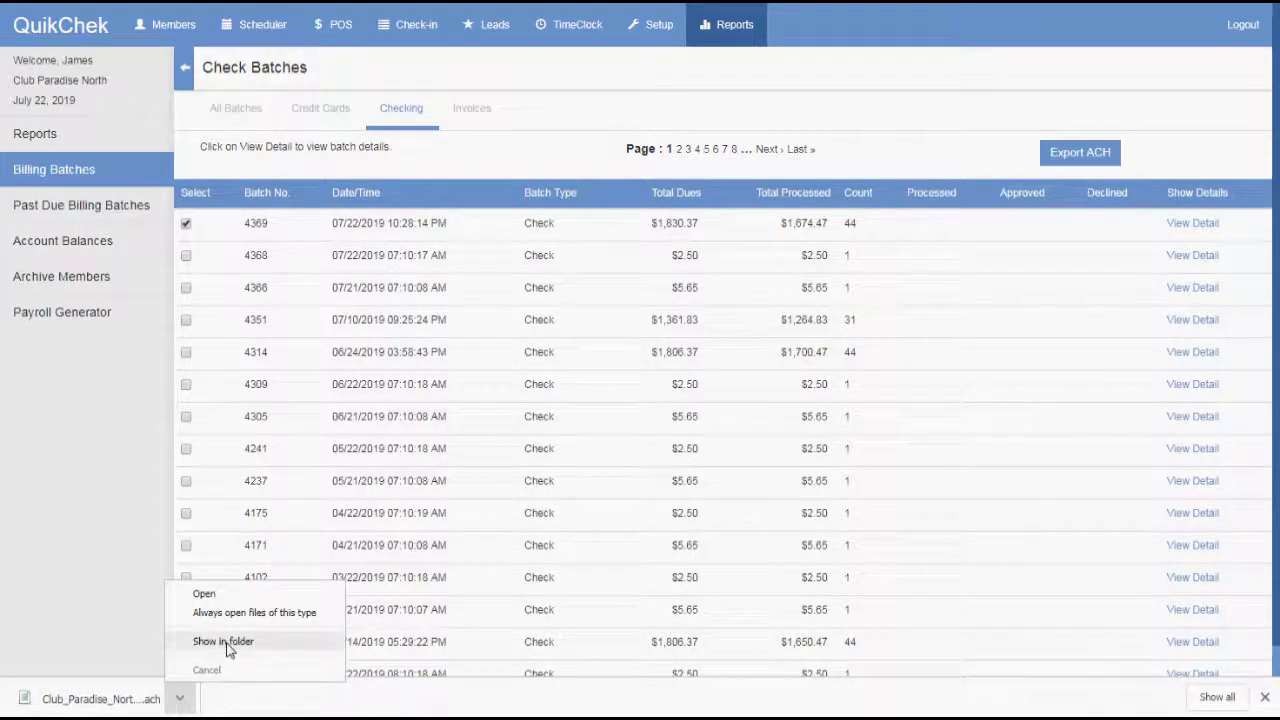
{"action": "left_click", "coordinate": [228, 645]}
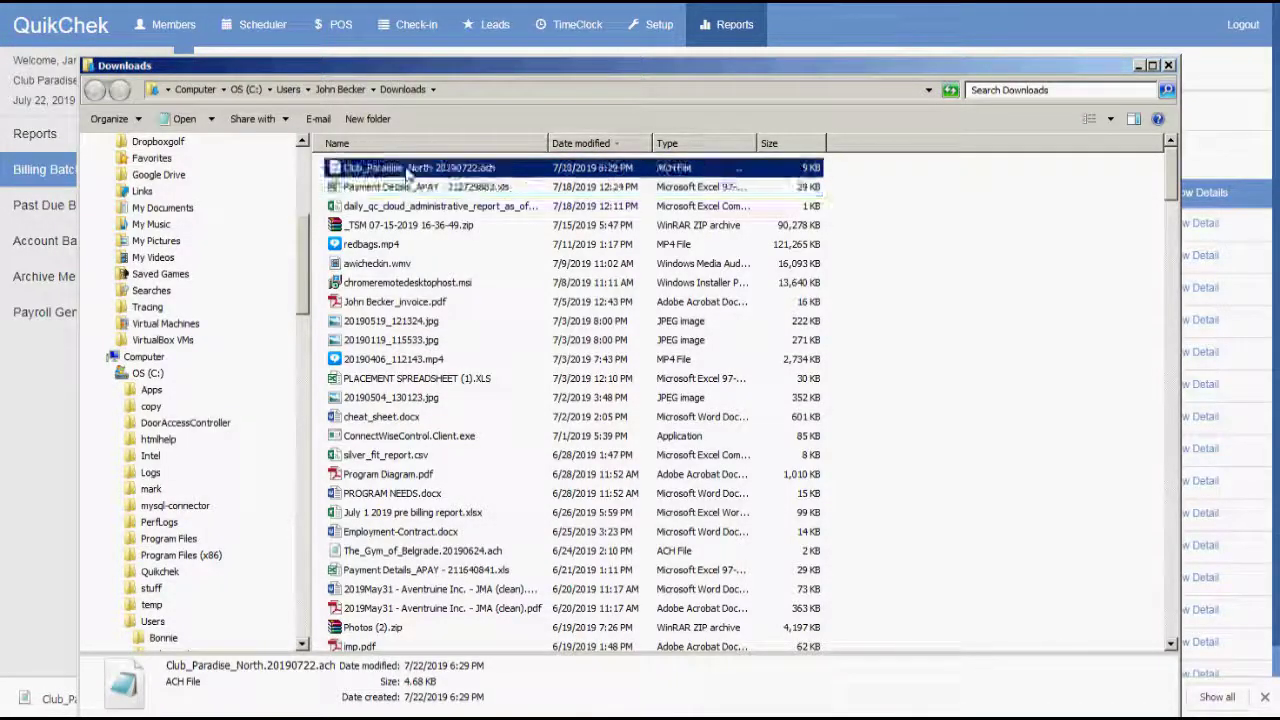
{"action": "left_click", "coordinate": [1168, 66]}
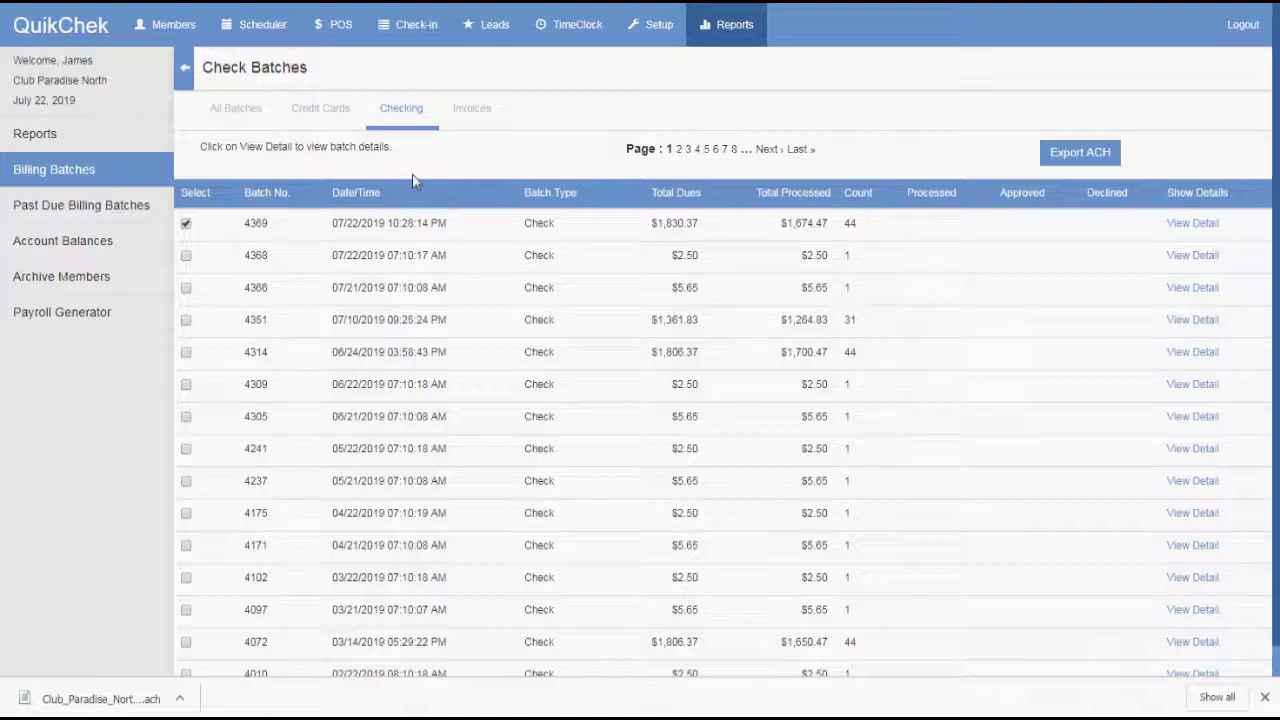
Return to the checking billing batches and open the details of the 07/22/2019 10:28:14 PM batch after checking its dues and processed totals.
{"action": "left_click", "coordinate": [151, 180]}
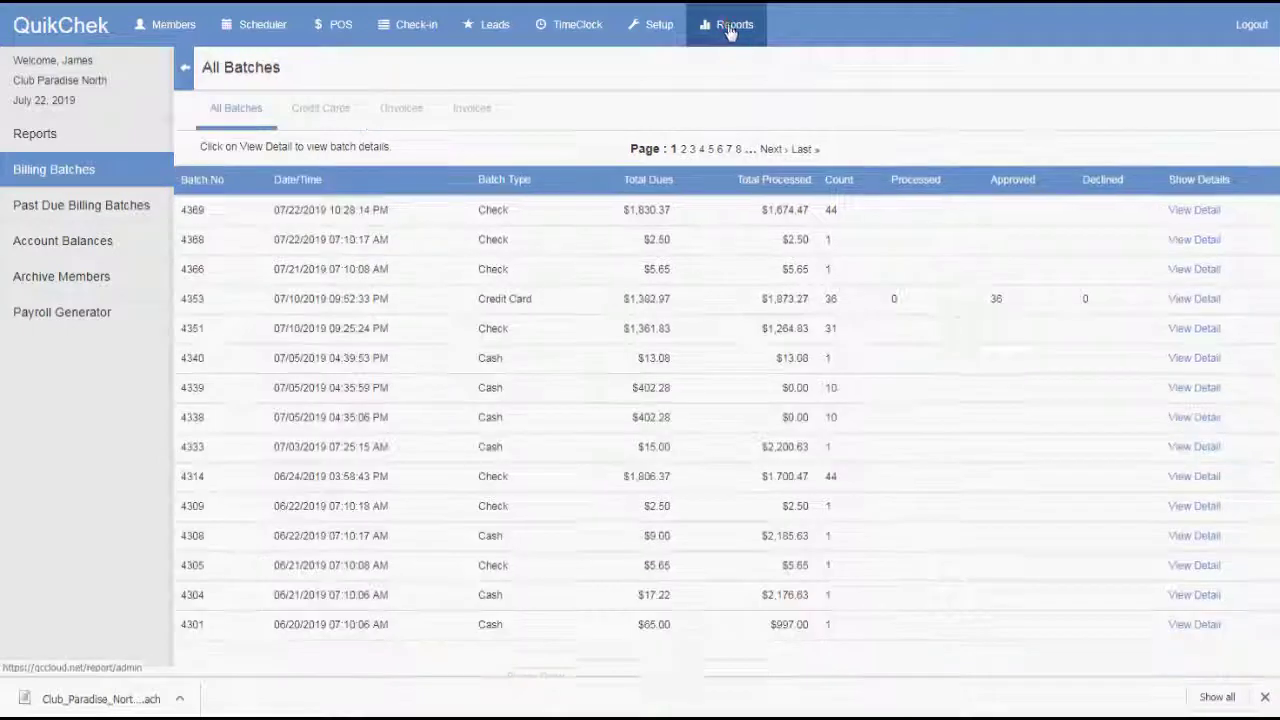
{"action": "left_click", "coordinate": [730, 30]}
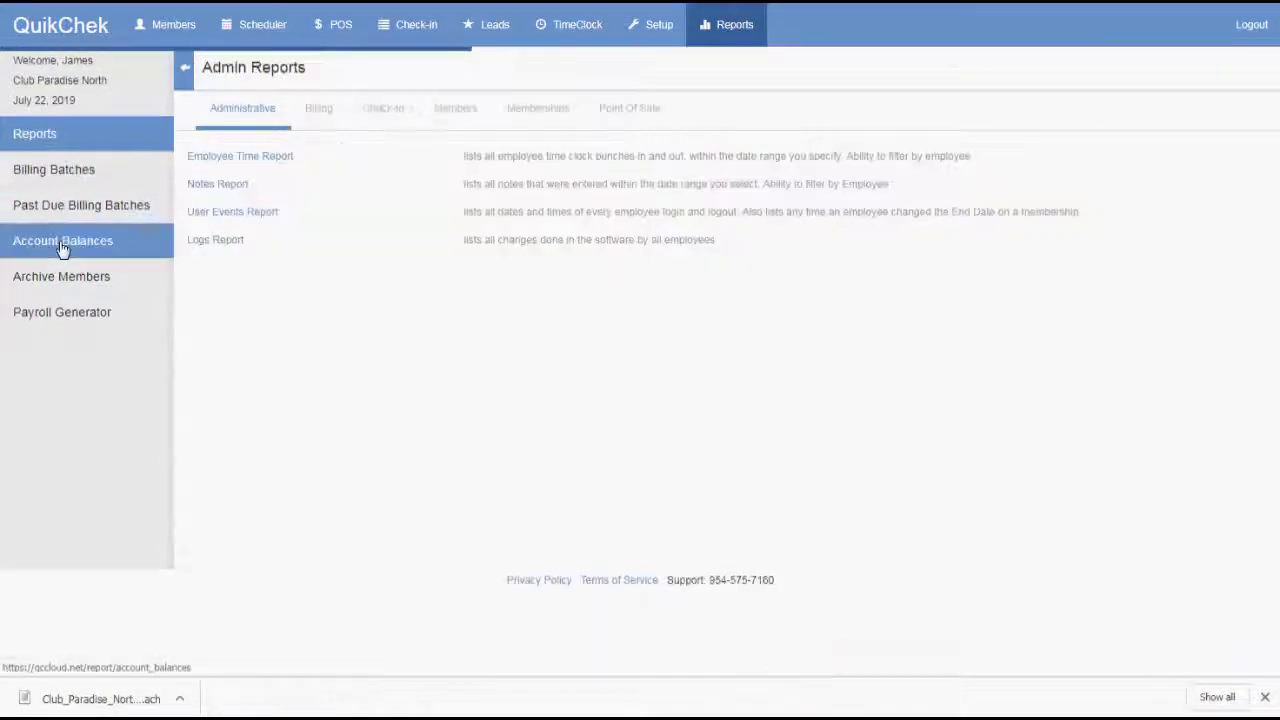
{"action": "left_click", "coordinate": [71, 171]}
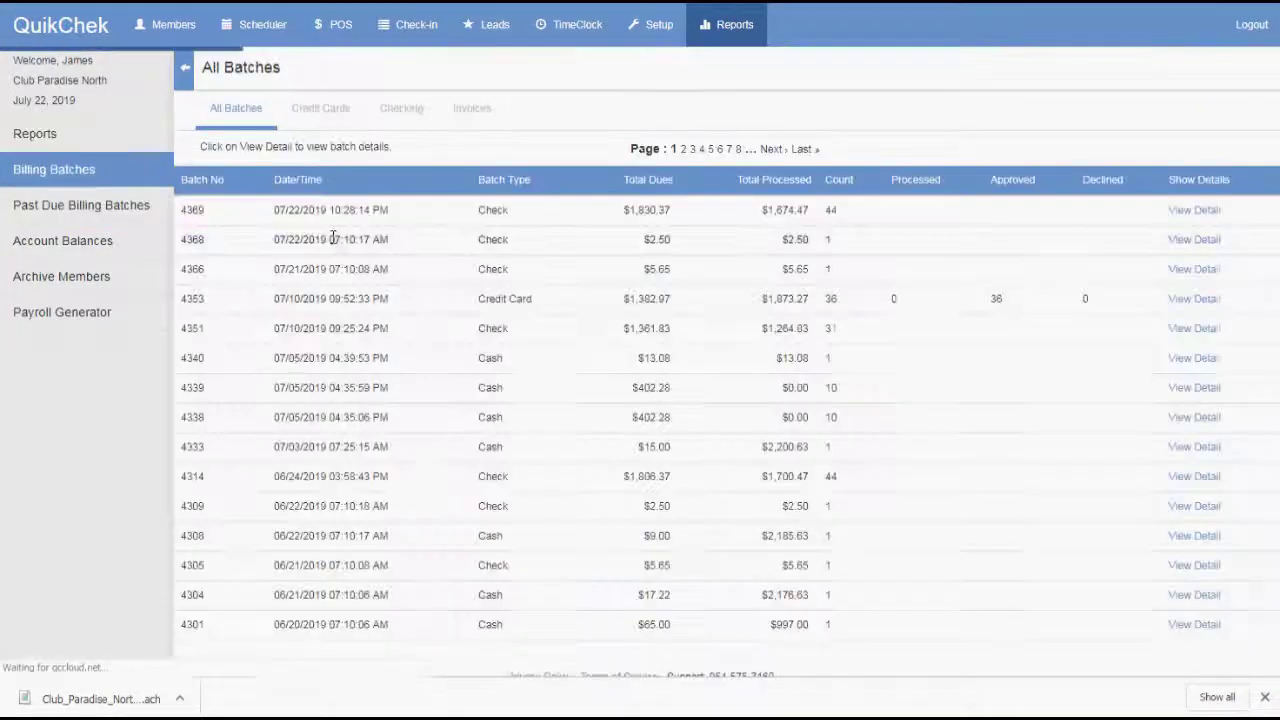
{"action": "left_click", "coordinate": [413, 112]}
{"action": "left_click_drag", "start_coordinate": [648, 223], "coordinate": [757, 226]}
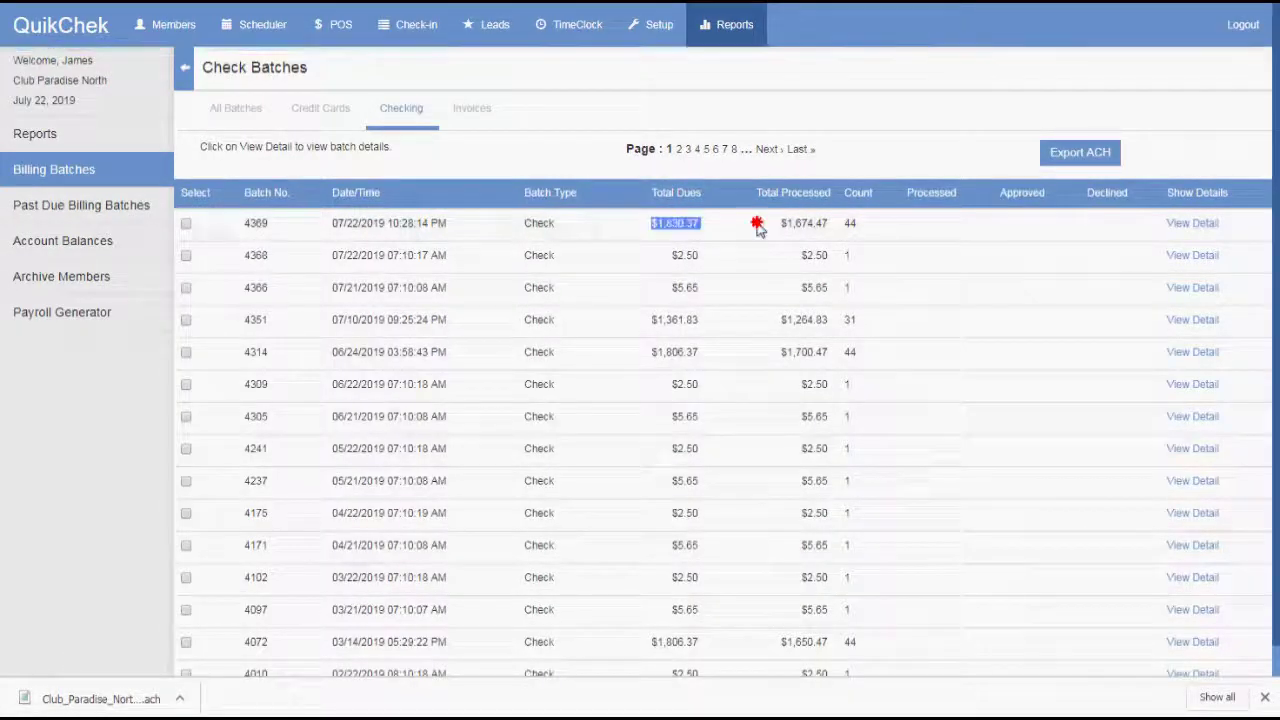
{"action": "left_click_drag", "start_coordinate": [857, 222], "coordinate": [741, 223]}
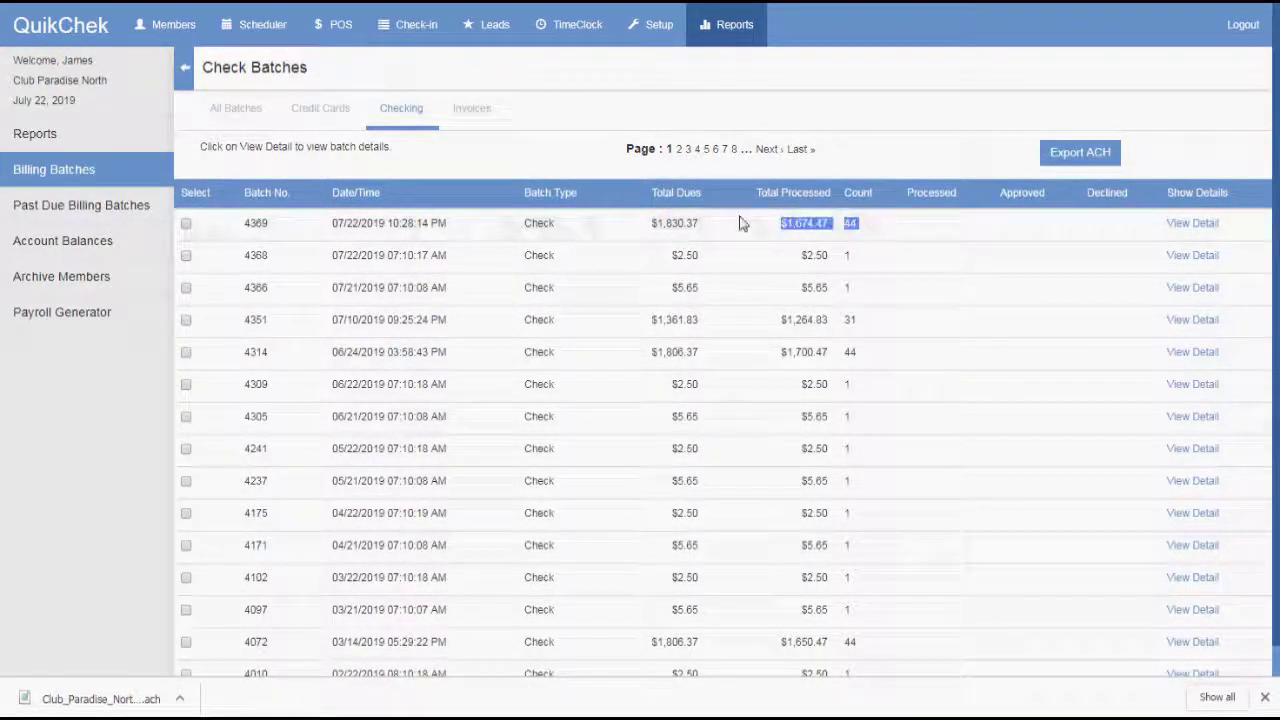
{"action": "left_click", "coordinate": [990, 225]}
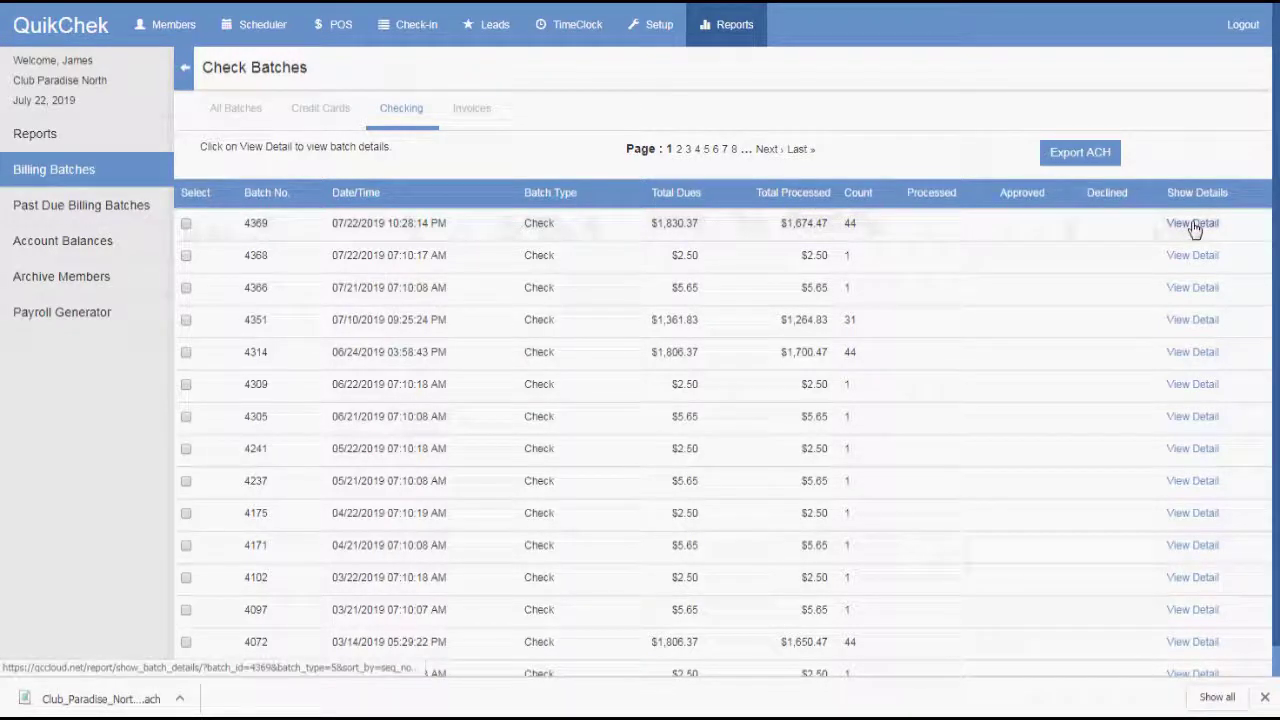
{"action": "left_click", "coordinate": [1193, 225]}
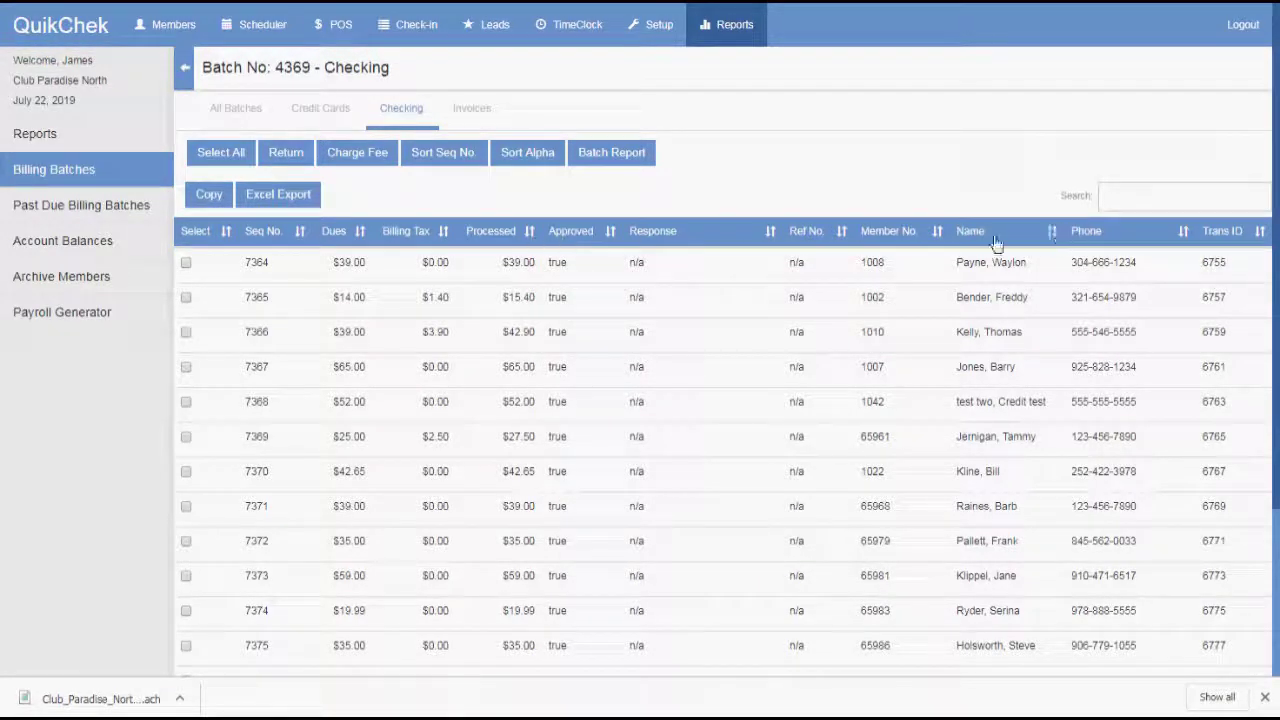
Sort the batch transactions by name in ascending and descending order, and by processed amount, billing tax and dues.
{"action": "mouse_move", "coordinate": [990, 236]}
{"action": "left_mouse_down"}
{"action": "mouse_move", "coordinate": [964, 236]}
{"action": "mouse_move", "coordinate": [1010, 237]}
{"action": "left_mouse_up"}
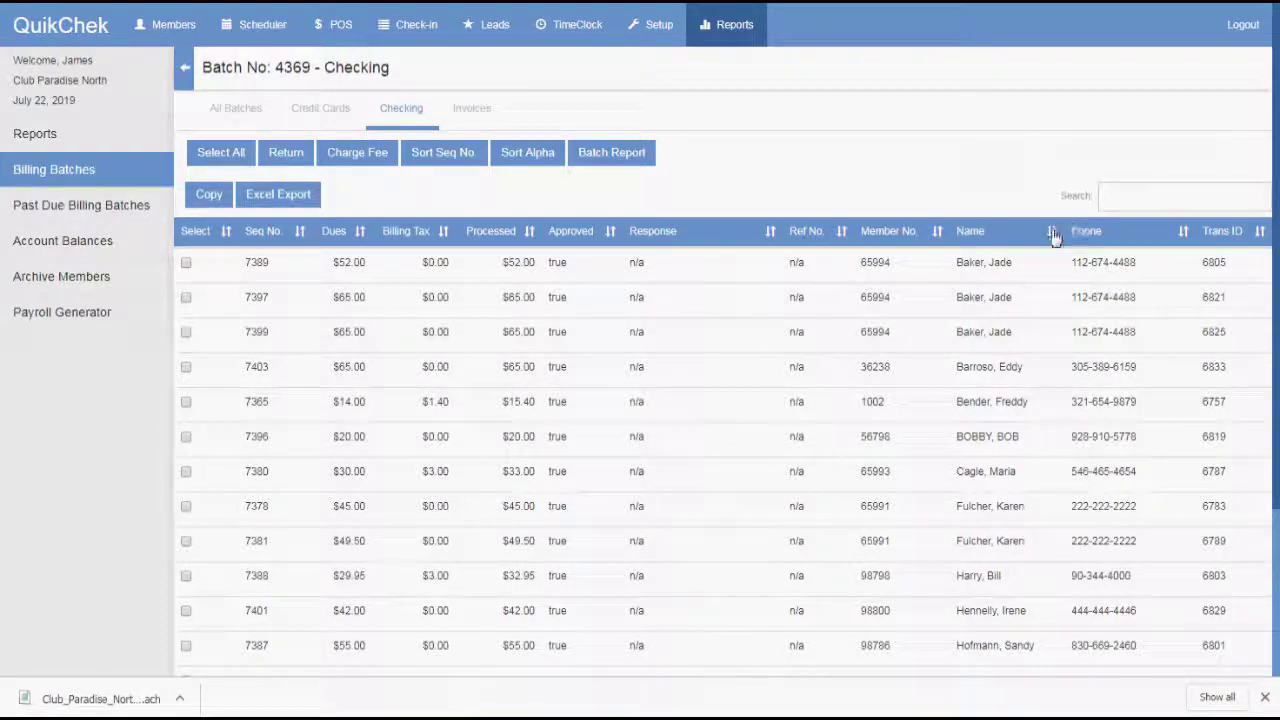
{"action": "left_click", "coordinate": [1052, 231]}
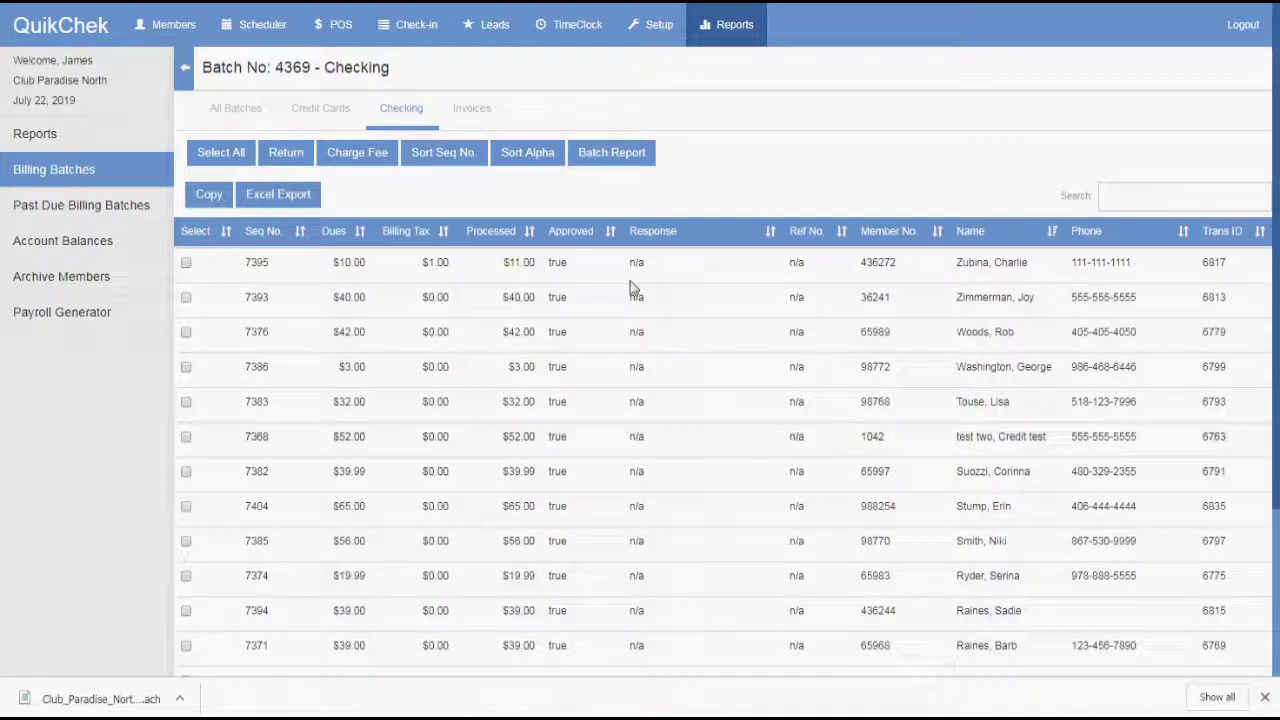
{"action": "left_click", "coordinate": [530, 236]}
{"action": "left_click", "coordinate": [444, 233]}
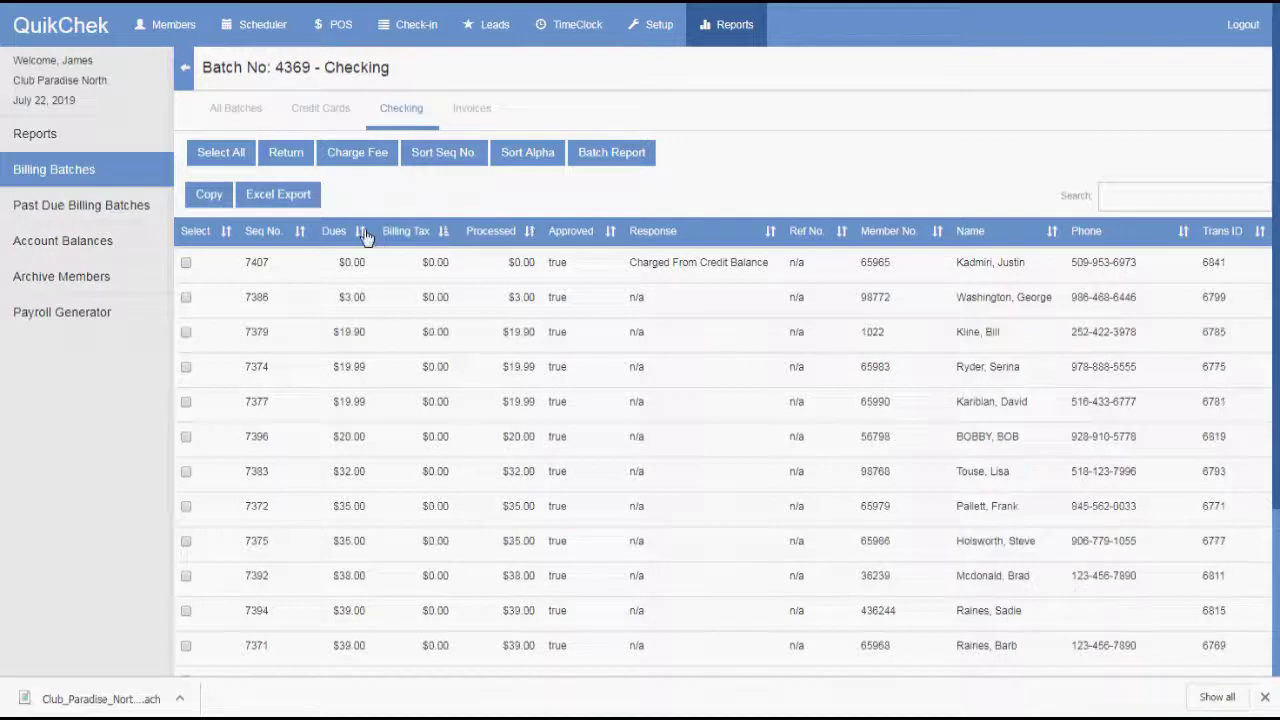
{"action": "left_click", "coordinate": [360, 233]}
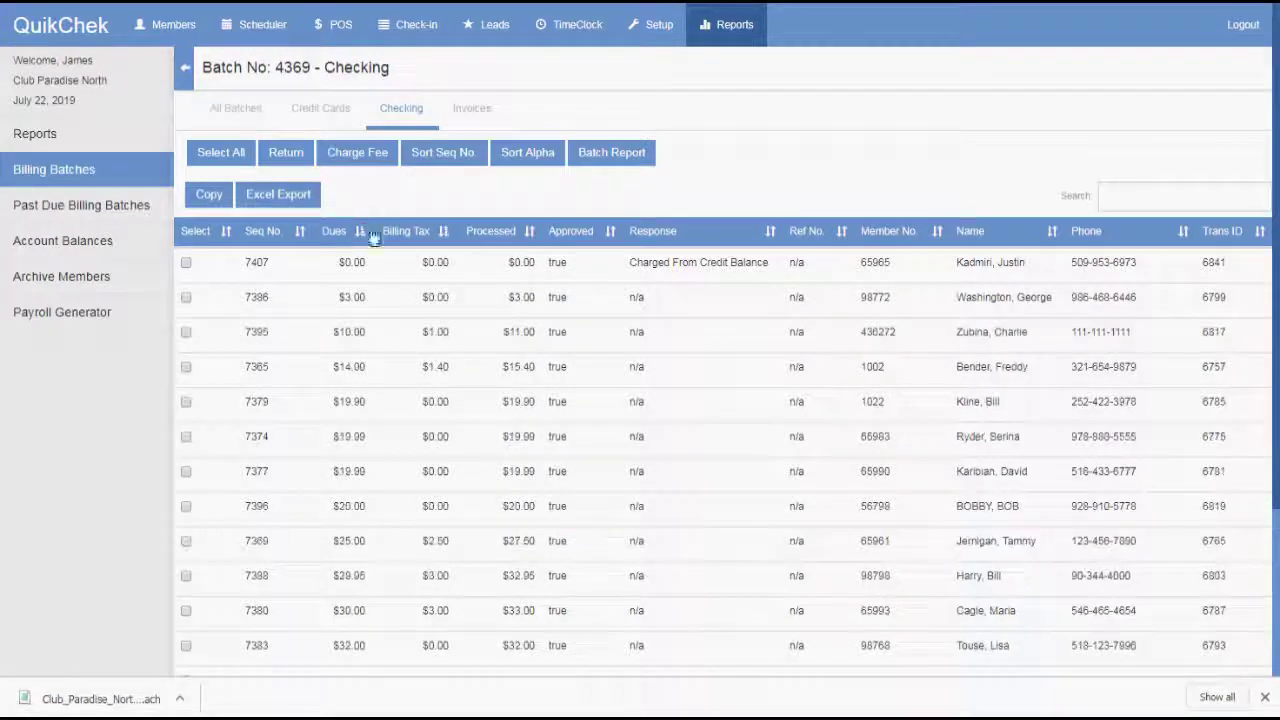
Sort the batch transactions by name and select the ones with sequence numbers 7365, 7396 and 7378.
{"action": "left_click", "coordinate": [1051, 233]}
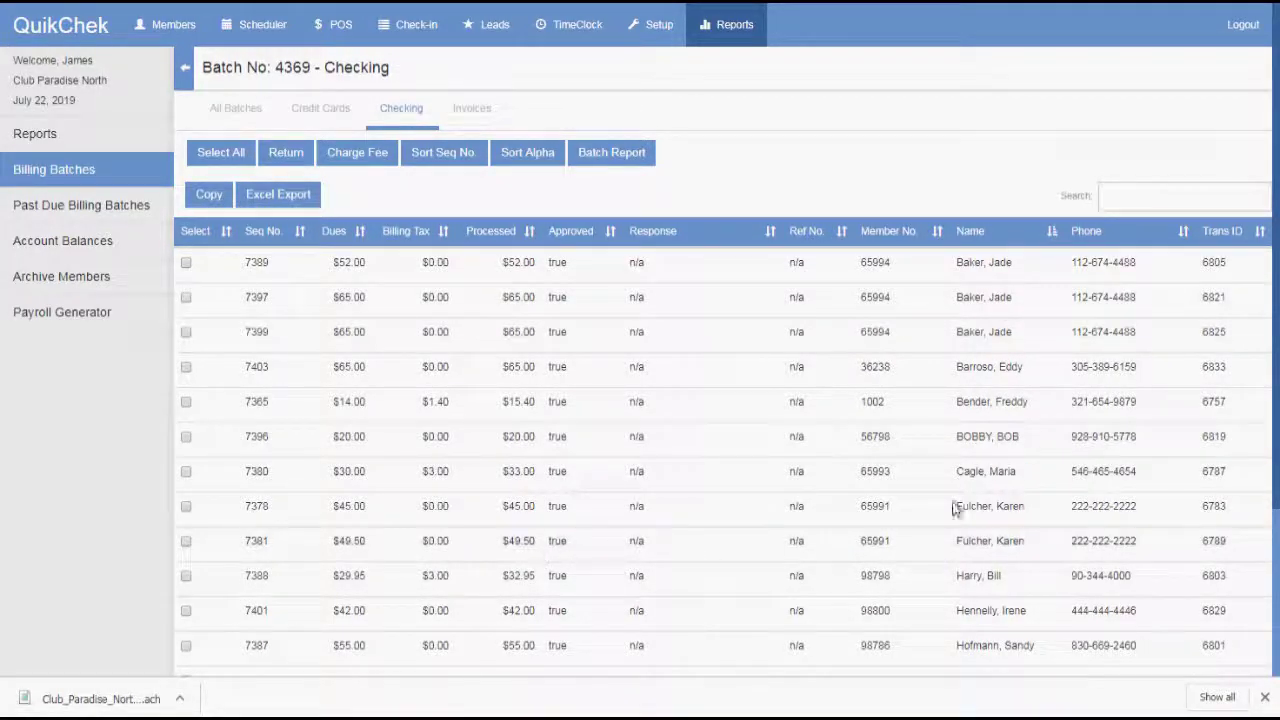
{"action": "mouse_move", "coordinate": [1012, 401]}
{"action": "left_click_drag", "start_coordinate": [1022, 401], "coordinate": [956, 401]}
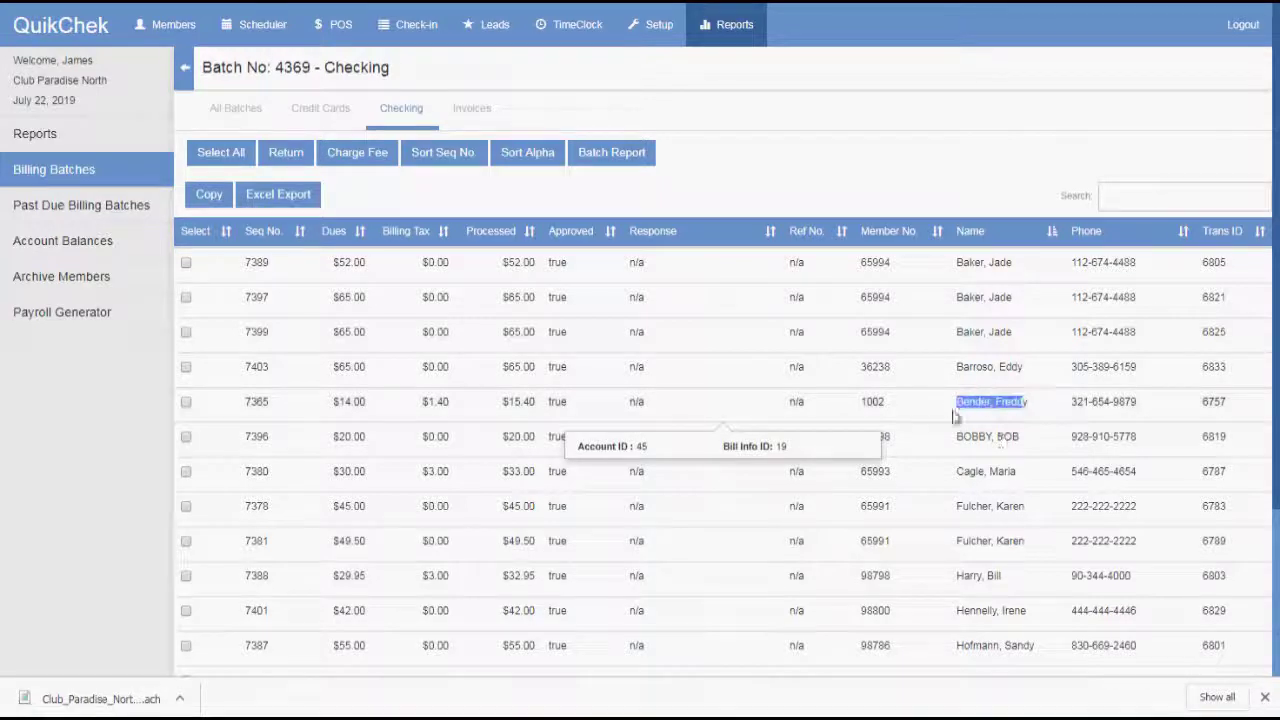
{"action": "left_click_drag", "start_coordinate": [1018, 436], "coordinate": [956, 436]}
{"action": "left_click_drag", "start_coordinate": [1013, 506], "coordinate": [956, 506]}
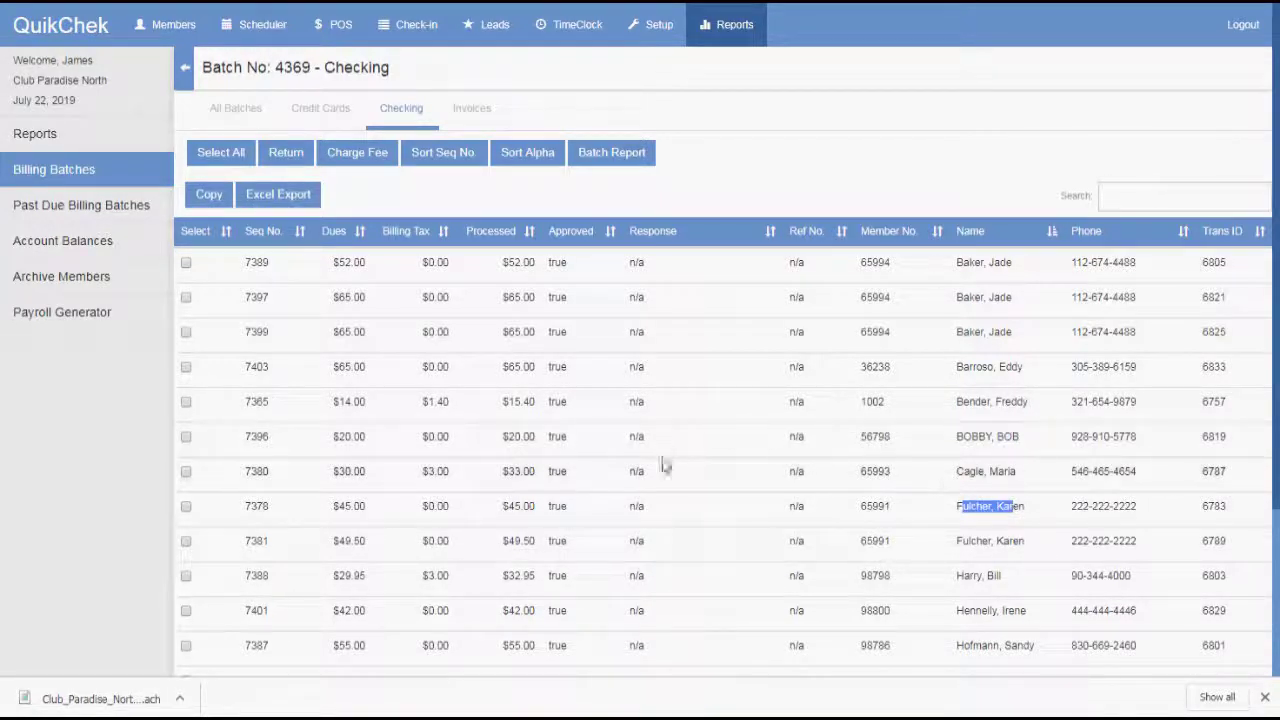
{"action": "left_click", "coordinate": [186, 402]}
{"action": "left_click", "coordinate": [186, 437]}
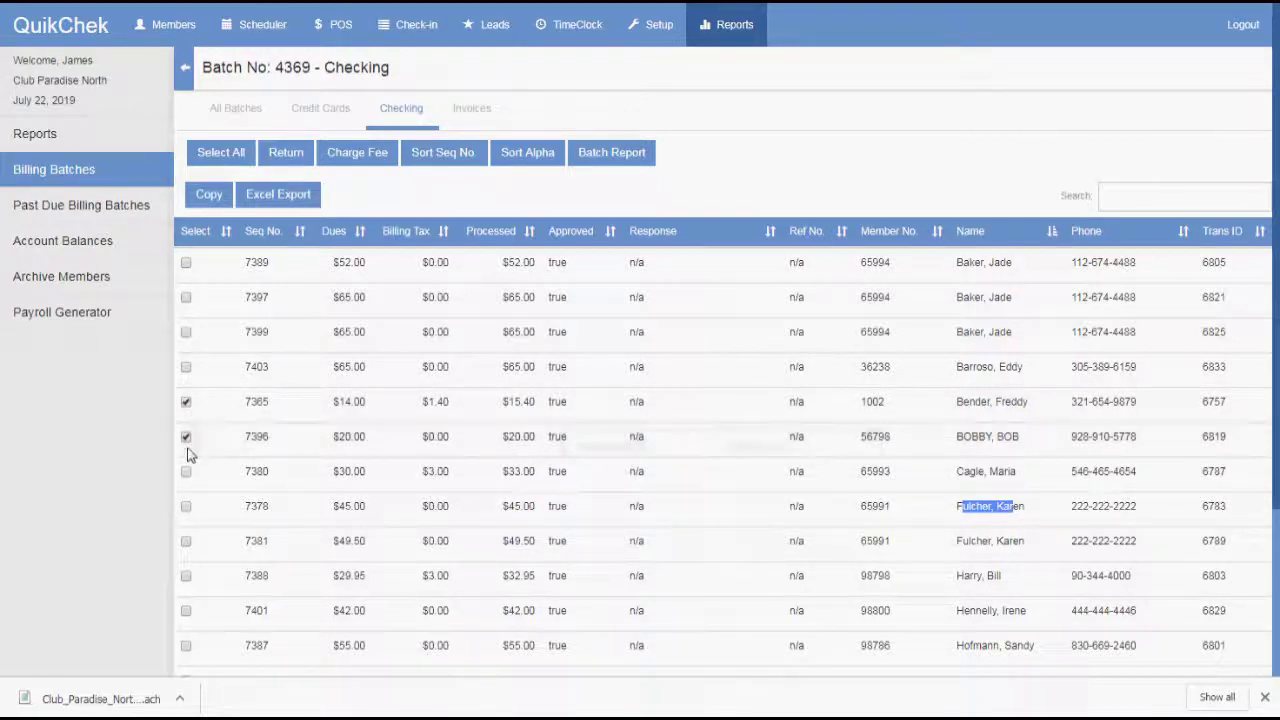
{"action": "left_click", "coordinate": [186, 506]}
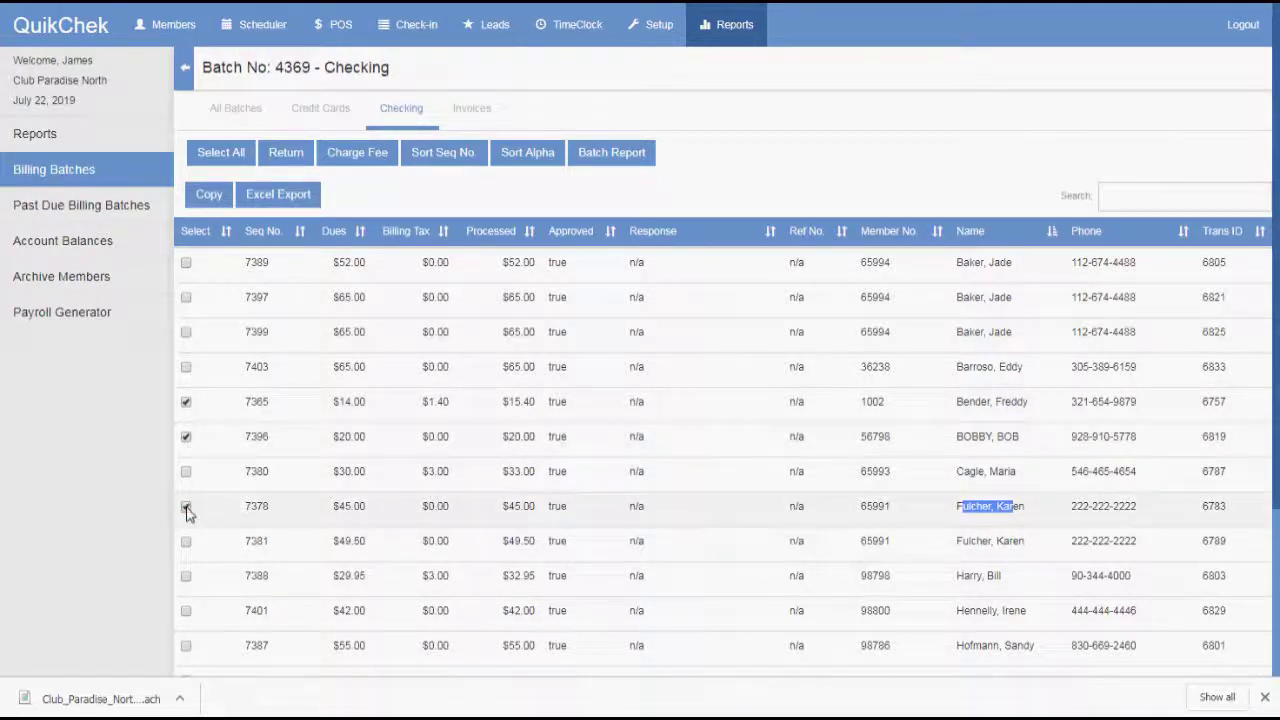
Return the three selected check drafts, reviewing the total debit amount and record count before confirming.
{"action": "left_click", "coordinate": [287, 153]}
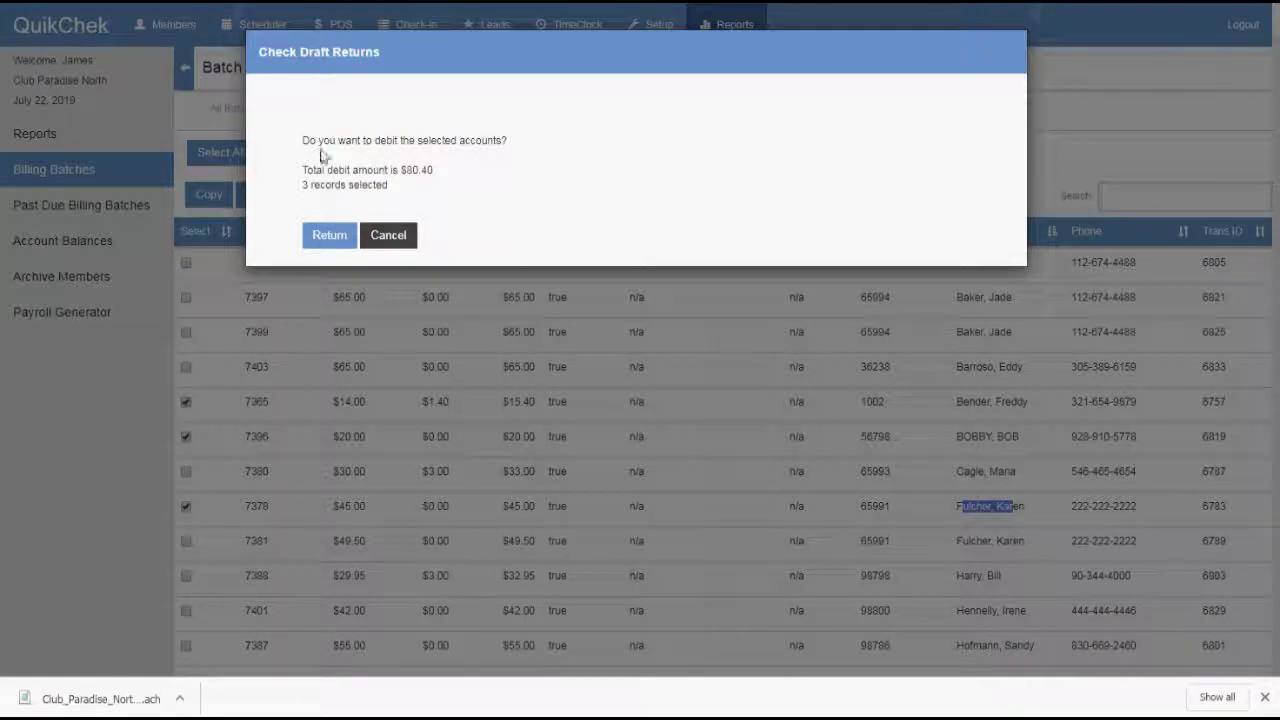
{"action": "left_click_drag", "start_coordinate": [306, 141], "coordinate": [497, 138]}
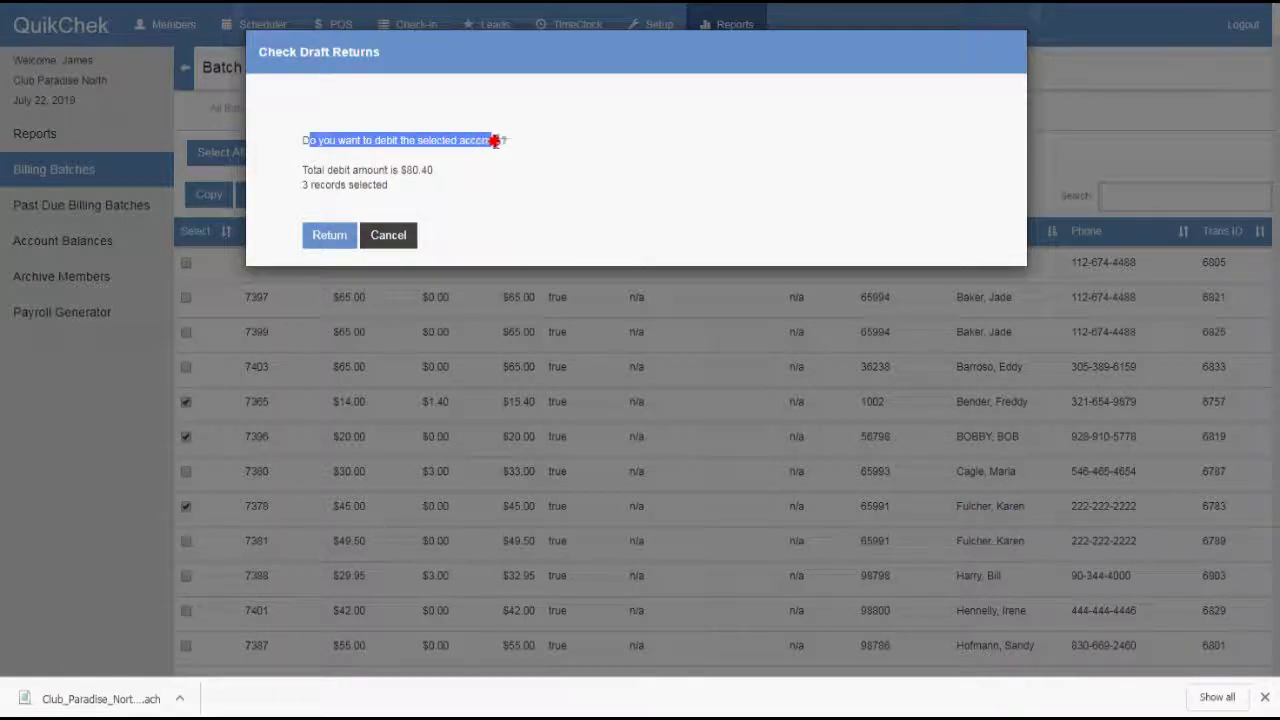
{"action": "left_click", "coordinate": [477, 169]}
{"action": "left_click_drag", "start_coordinate": [315, 172], "coordinate": [437, 170]}
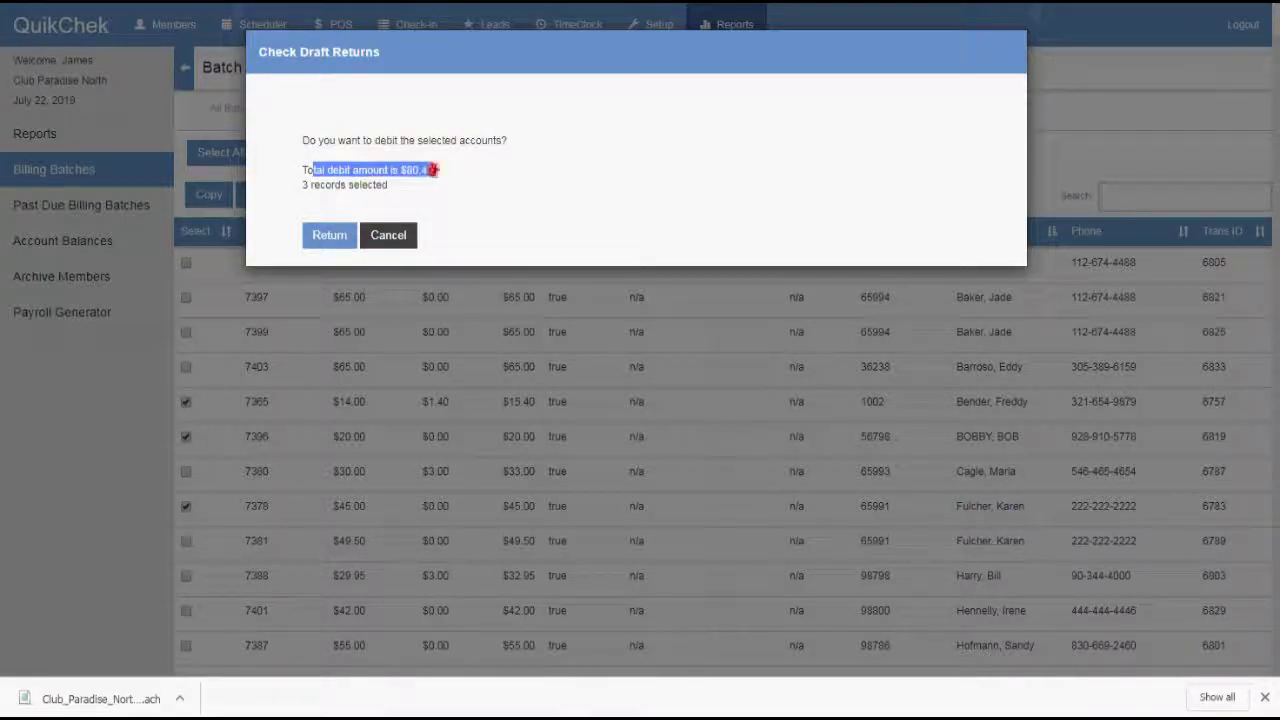
{"action": "left_click", "coordinate": [435, 170]}
{"action": "left_click_drag", "start_coordinate": [362, 185], "coordinate": [298, 184]}
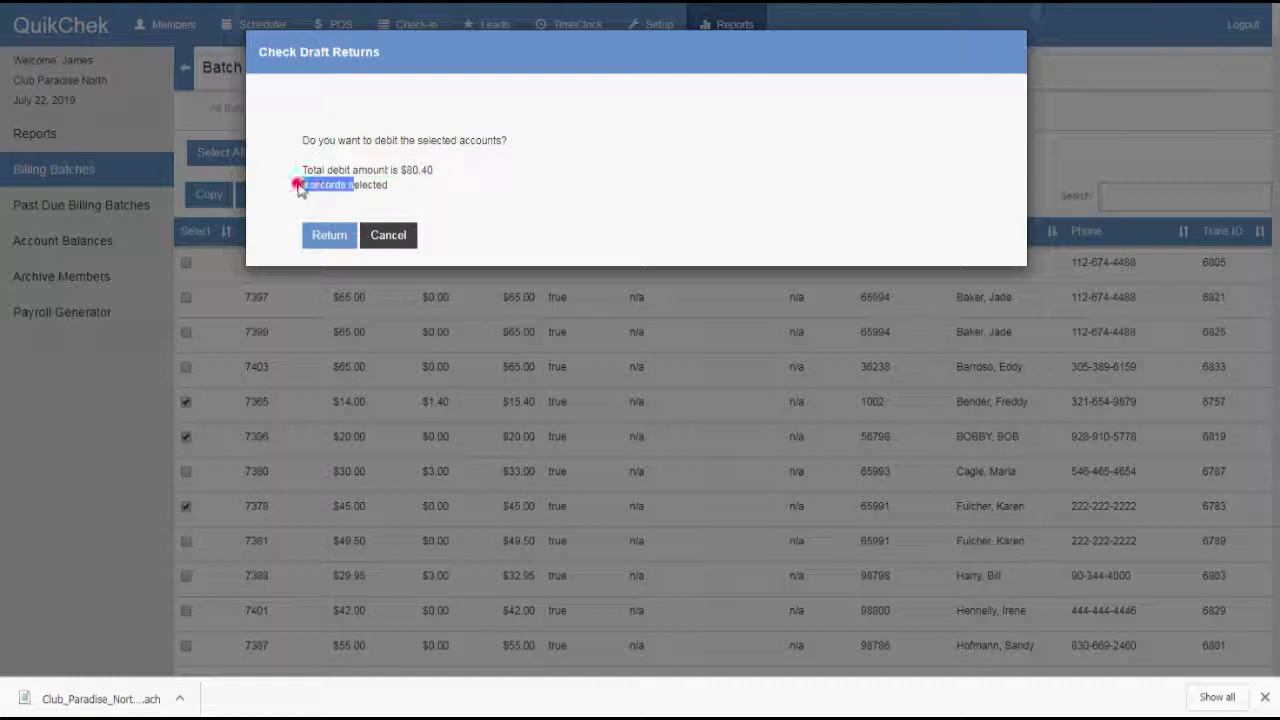
{"action": "left_click", "coordinate": [301, 185]}
{"action": "left_click", "coordinate": [328, 240]}
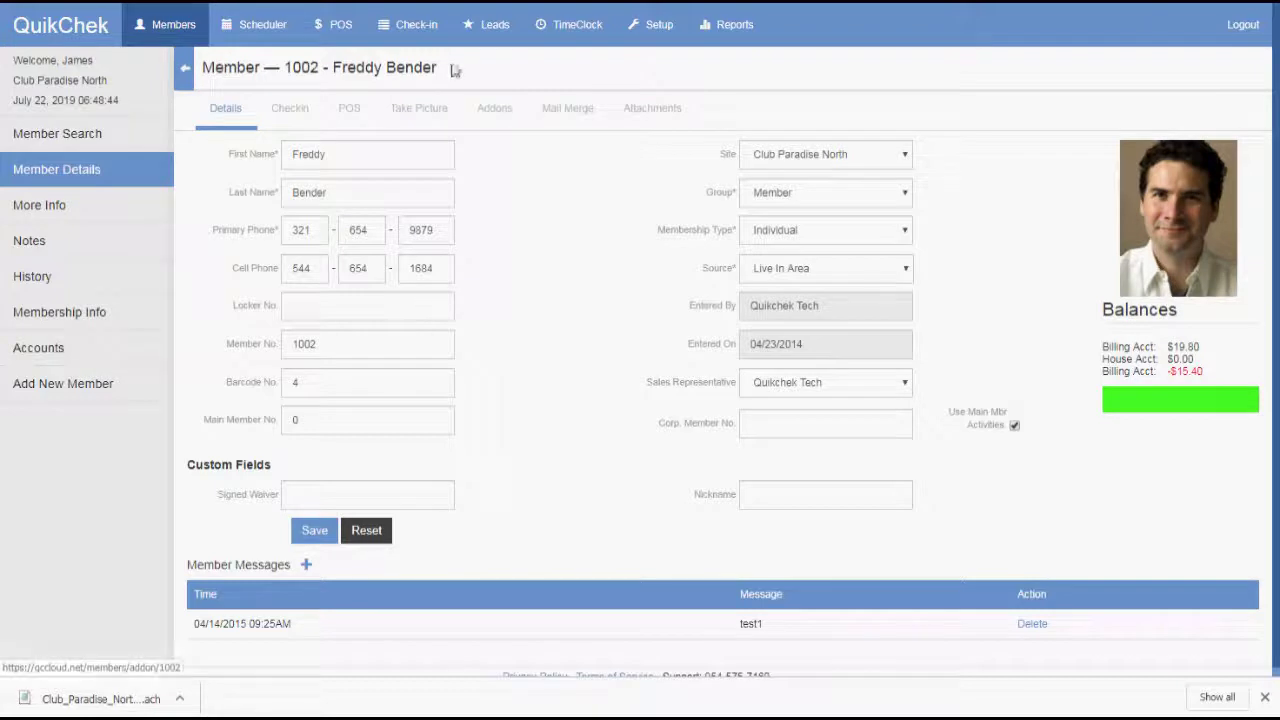
Check the balances of the member whose draft was returned, and show the payment history of the member's check billing account.
{"action": "left_click_drag", "start_coordinate": [452, 68], "coordinate": [292, 67]}
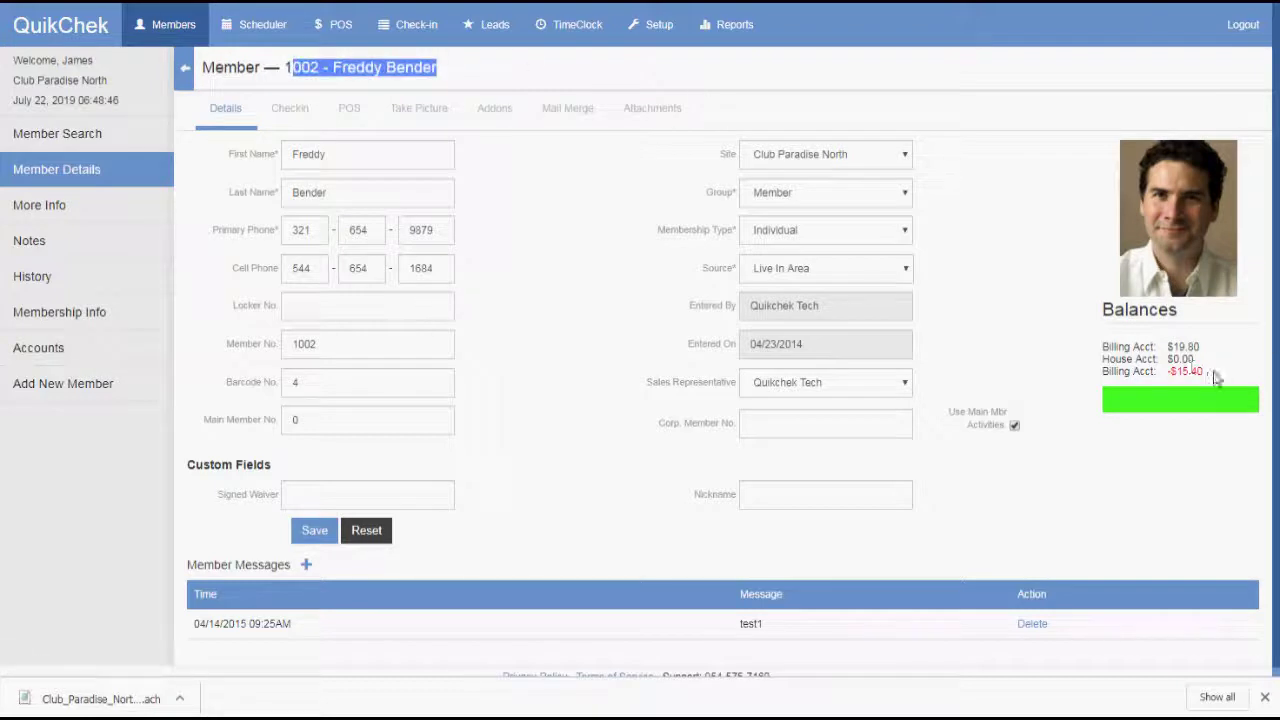
{"action": "mouse_move", "coordinate": [1216, 376]}
{"action": "left_mouse_down"}
{"action": "mouse_move", "coordinate": [1134, 370]}
{"action": "mouse_move", "coordinate": [1207, 375]}
{"action": "left_mouse_up"}
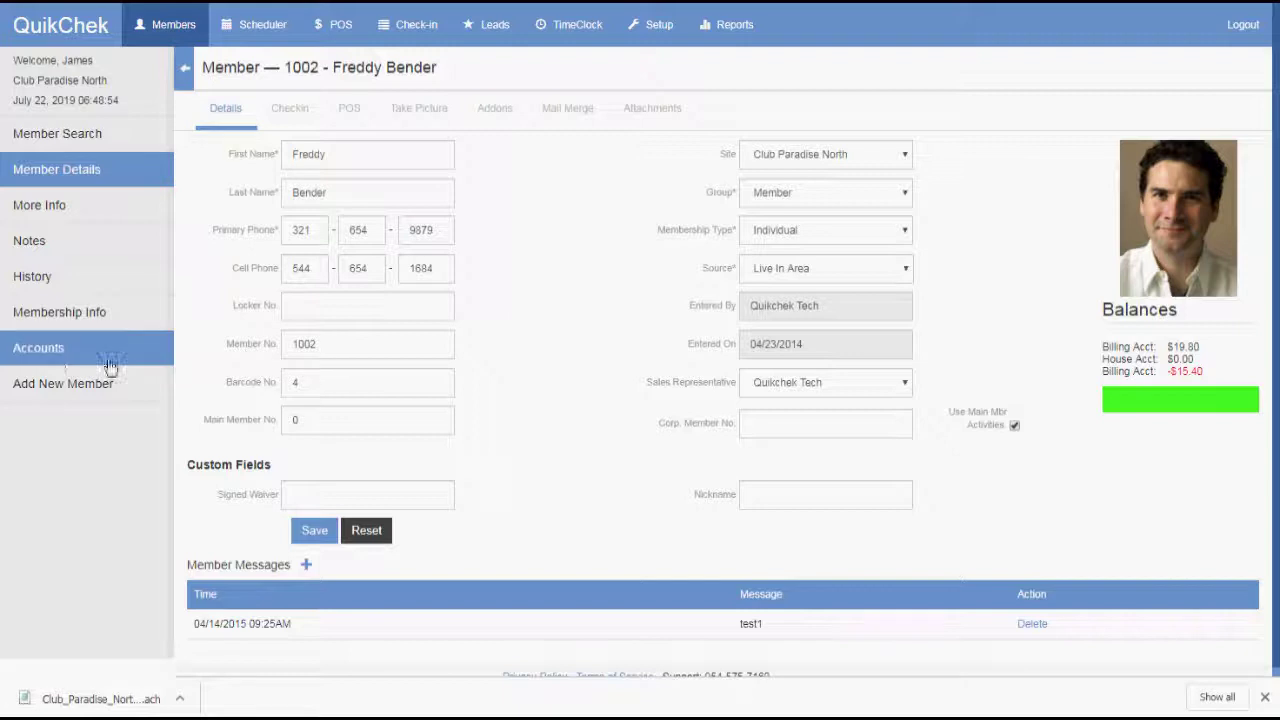
{"action": "left_click", "coordinate": [45, 347]}
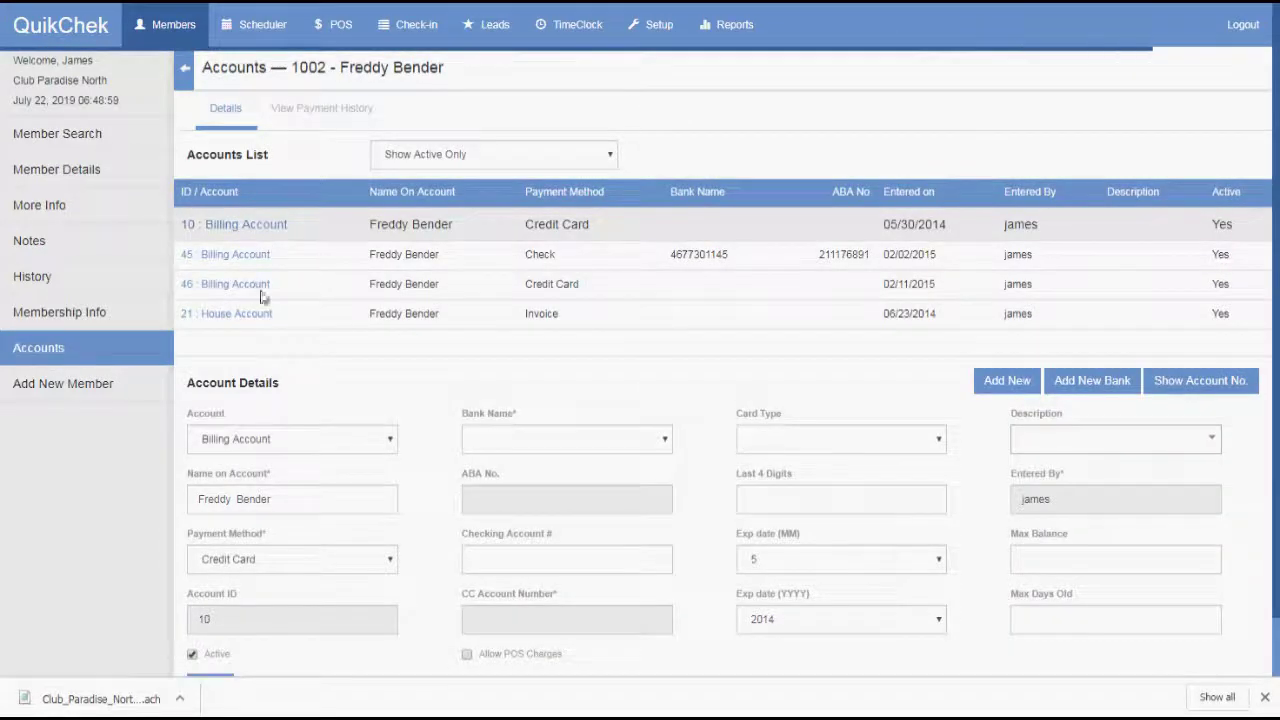
{"action": "left_click", "coordinate": [315, 113]}
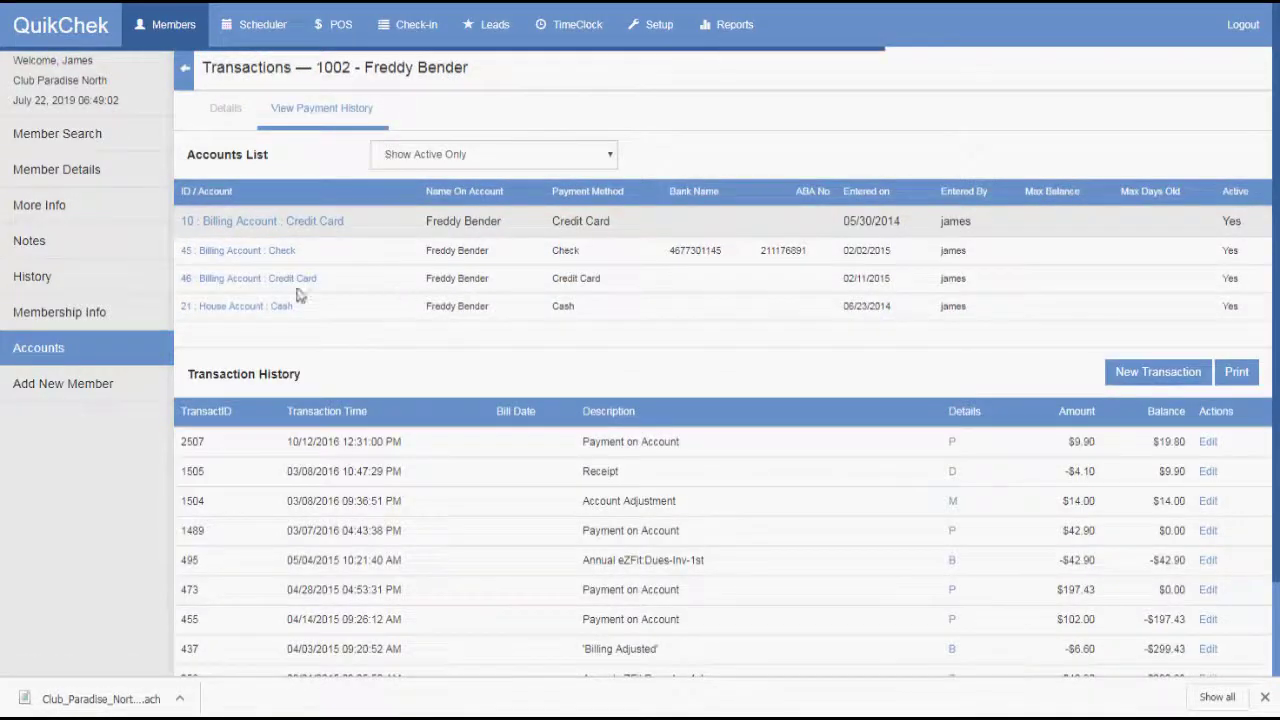
{"action": "left_click", "coordinate": [248, 257]}
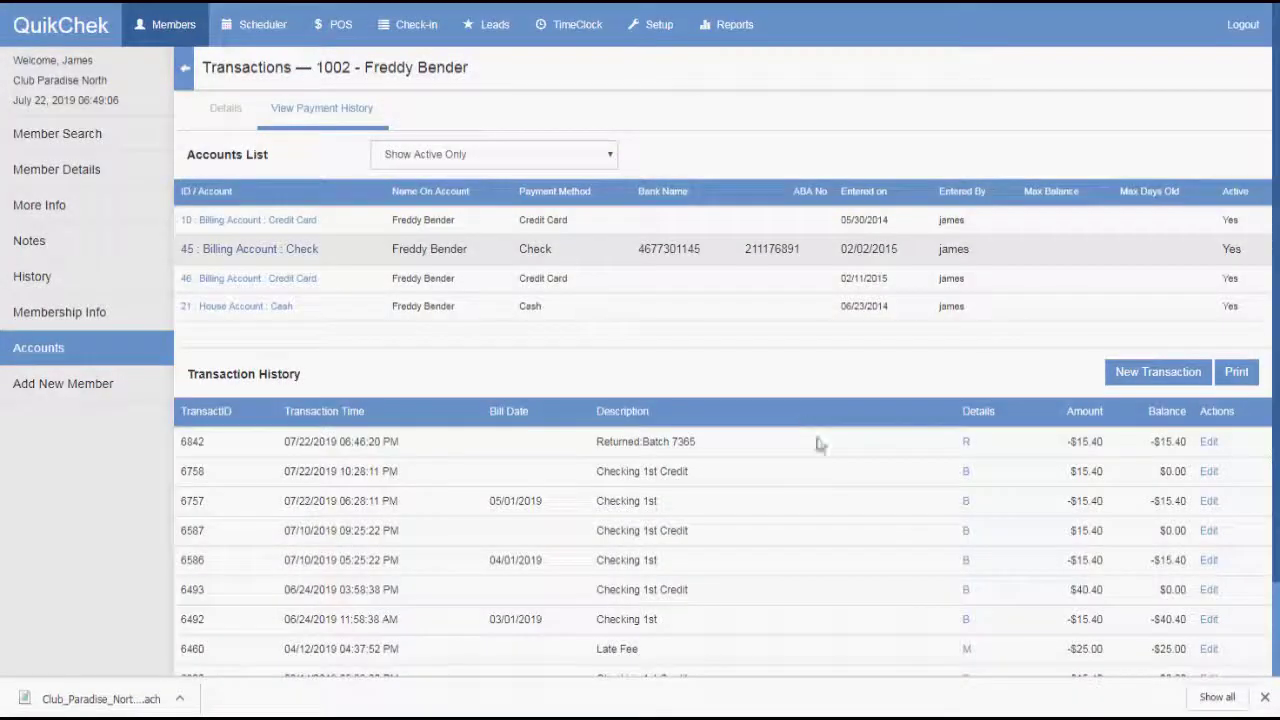
Review the 05/01/2019 Checking 1st charge and its matching Checking 1st Credit, including their amounts and balances.
{"action": "left_click_drag", "start_coordinate": [1196, 505], "coordinate": [1141, 508]}
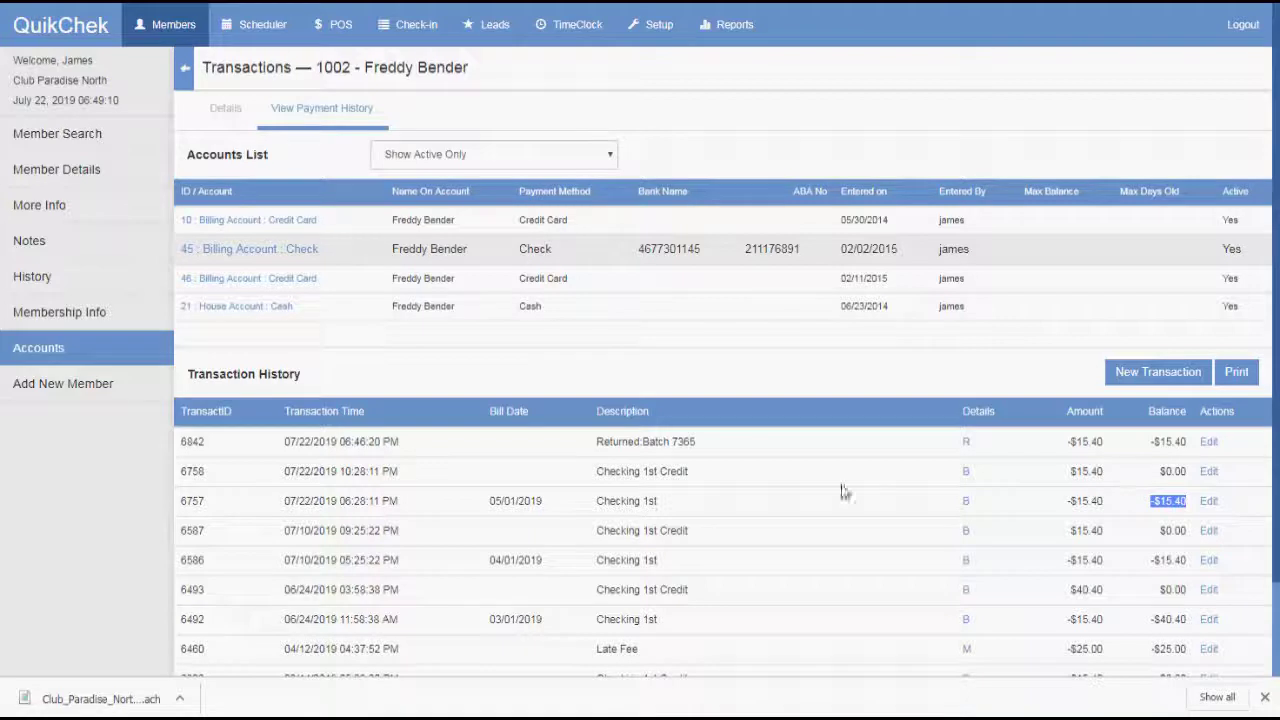
{"action": "left_click_drag", "start_coordinate": [665, 510], "coordinate": [497, 500]}
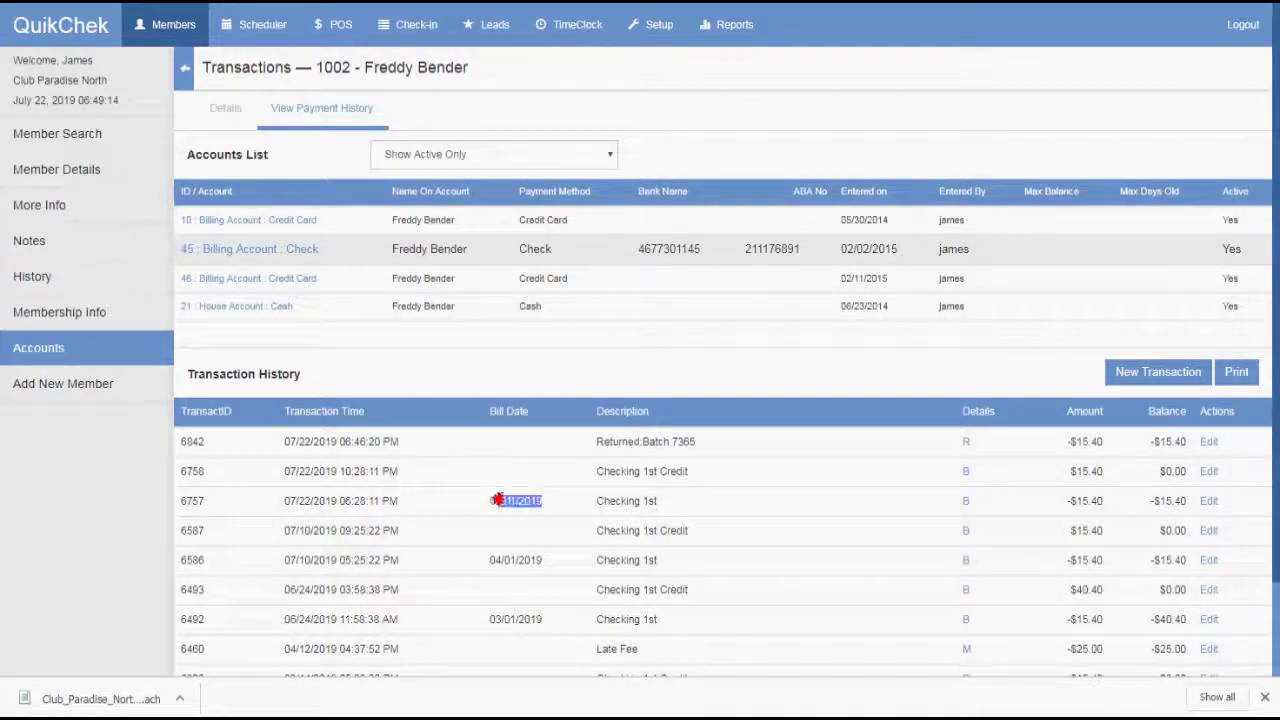
{"action": "left_click", "coordinate": [518, 505]}
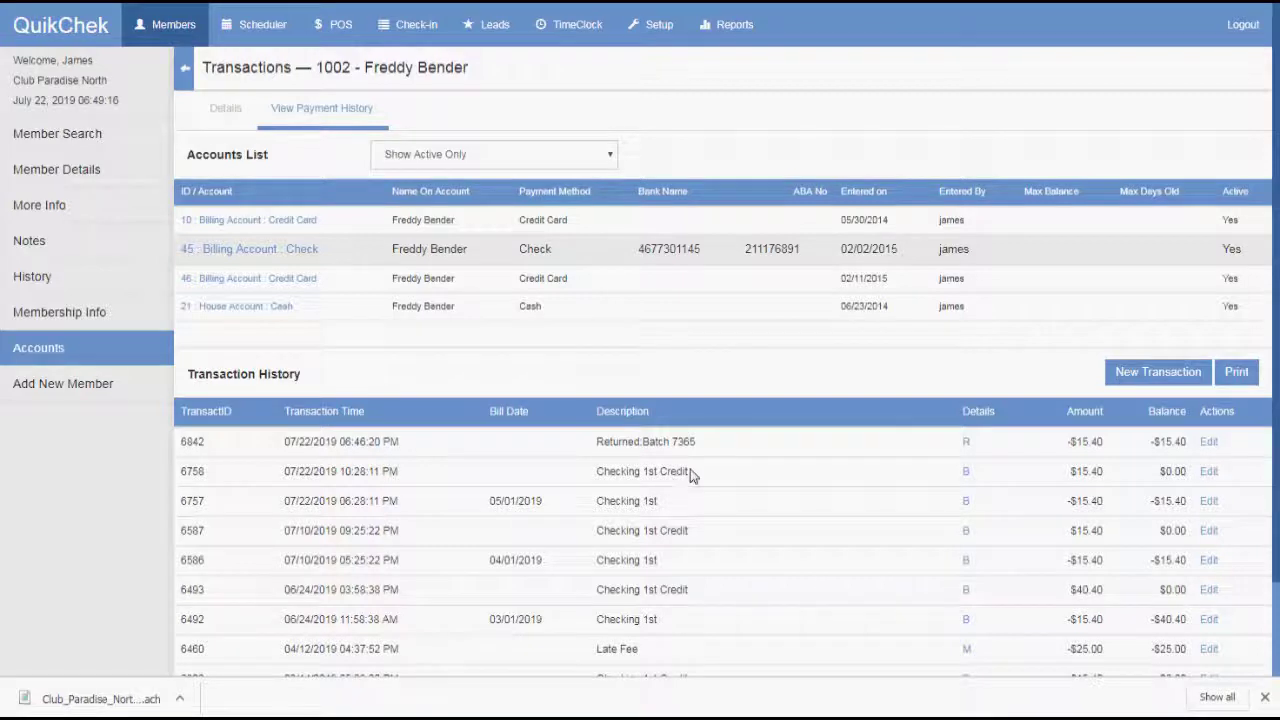
{"action": "left_click_drag", "start_coordinate": [694, 471], "coordinate": [597, 473]}
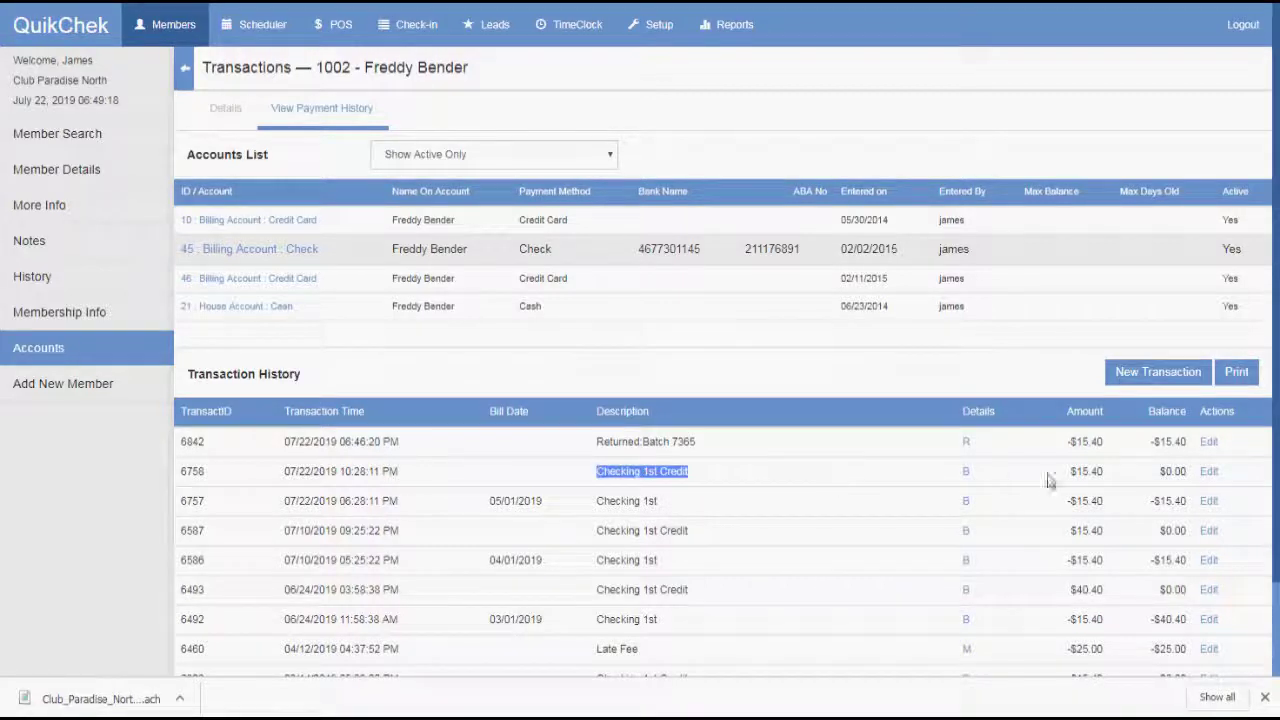
{"action": "left_click_drag", "start_coordinate": [1104, 471], "coordinate": [1066, 472]}
{"action": "left_click_drag", "start_coordinate": [1196, 474], "coordinate": [1160, 473]}
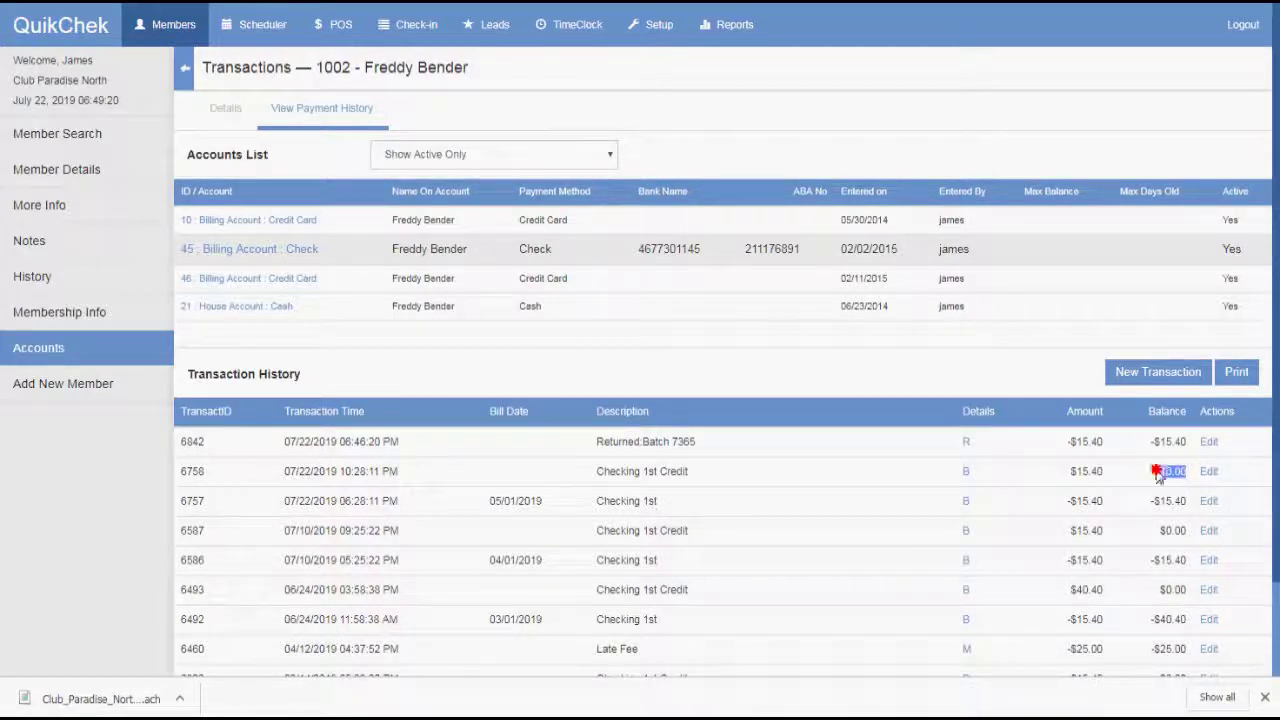
{"action": "left_click", "coordinate": [1173, 473]}
Examine the description, amount and balance of the Returned:Batch 7365 transaction in the history.
{"action": "mouse_move", "coordinate": [706, 443]}
{"action": "left_mouse_down"}
{"action": "mouse_move", "coordinate": [598, 440]}
{"action": "mouse_move", "coordinate": [703, 446]}
{"action": "left_mouse_up"}
{"action": "left_click", "coordinate": [703, 446]}
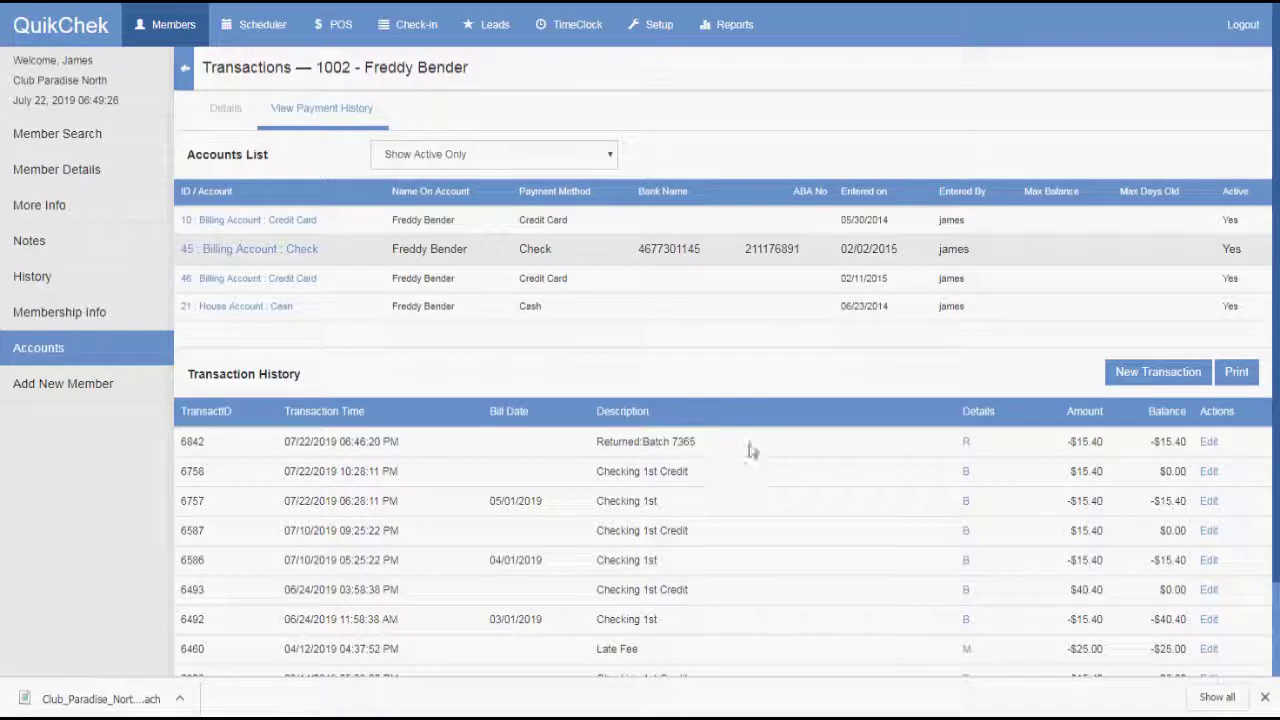
{"action": "left_click_drag", "start_coordinate": [1100, 443], "coordinate": [1062, 441]}
{"action": "left_click_drag", "start_coordinate": [1188, 442], "coordinate": [1155, 440]}
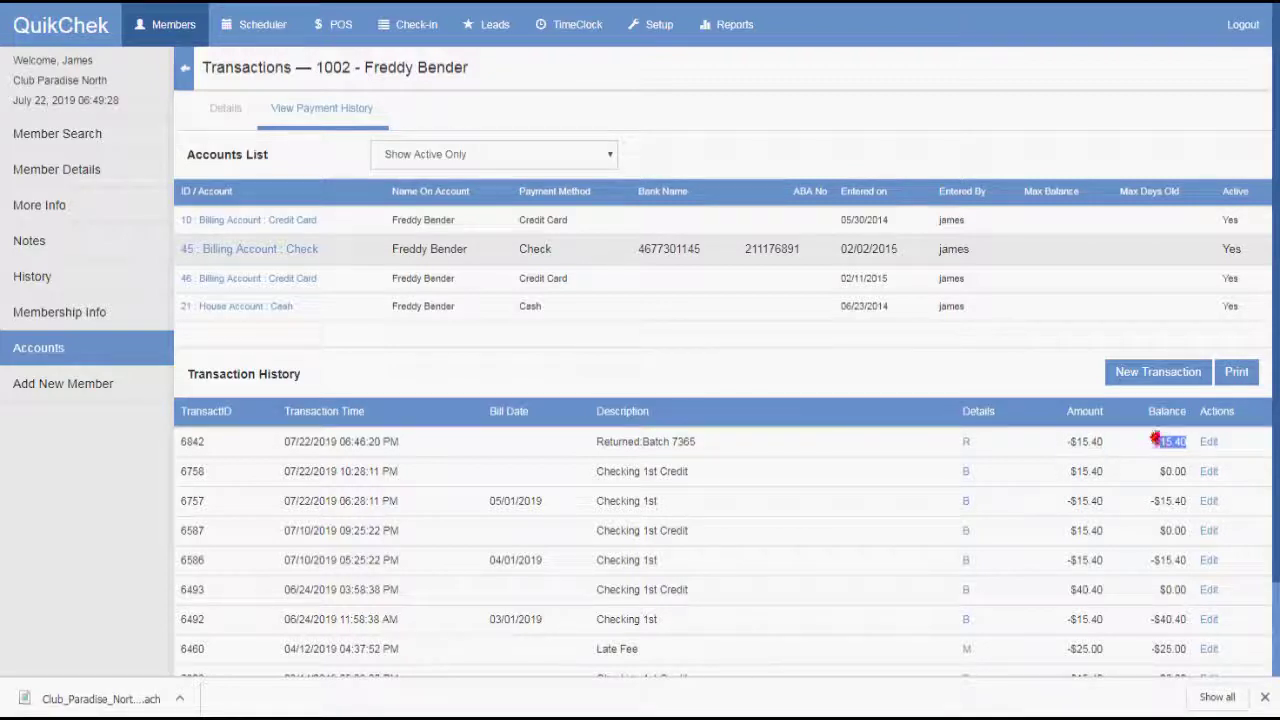
{"action": "left_click", "coordinate": [1157, 443]}
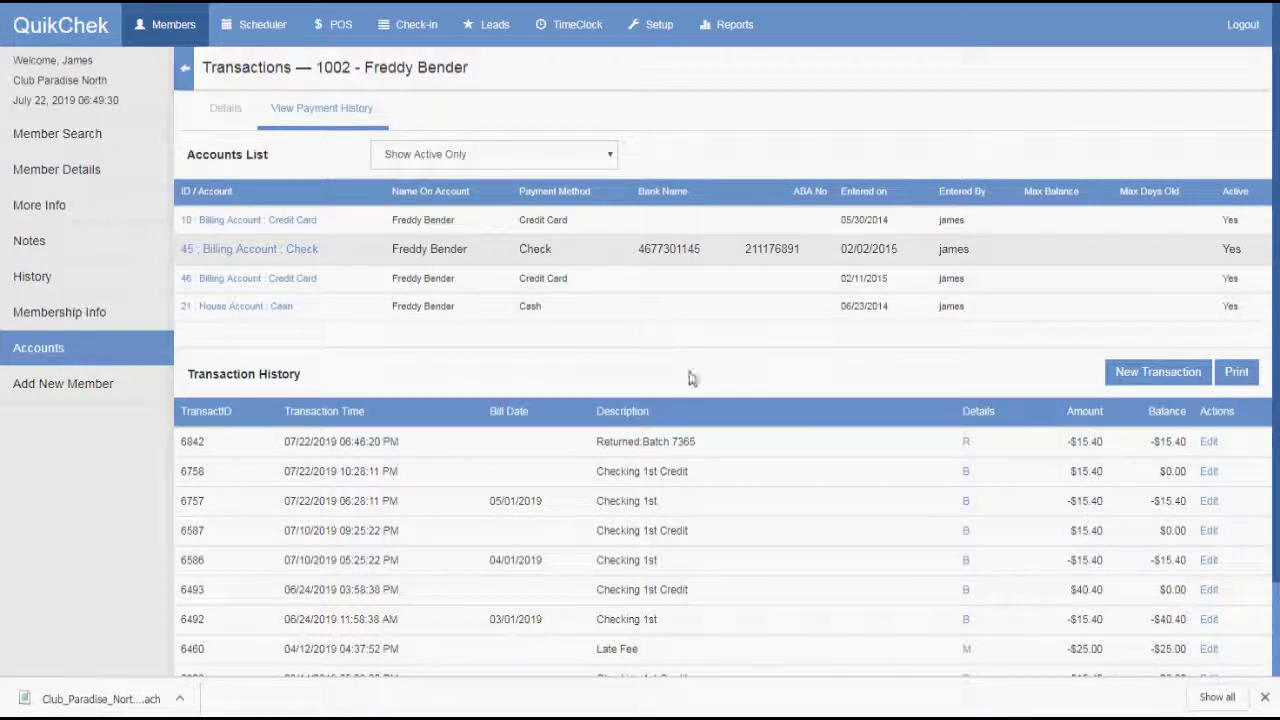
Go to the member's check-in details, review the billing balance, and check the member in for Tanning.
{"action": "left_click", "coordinate": [60, 170]}
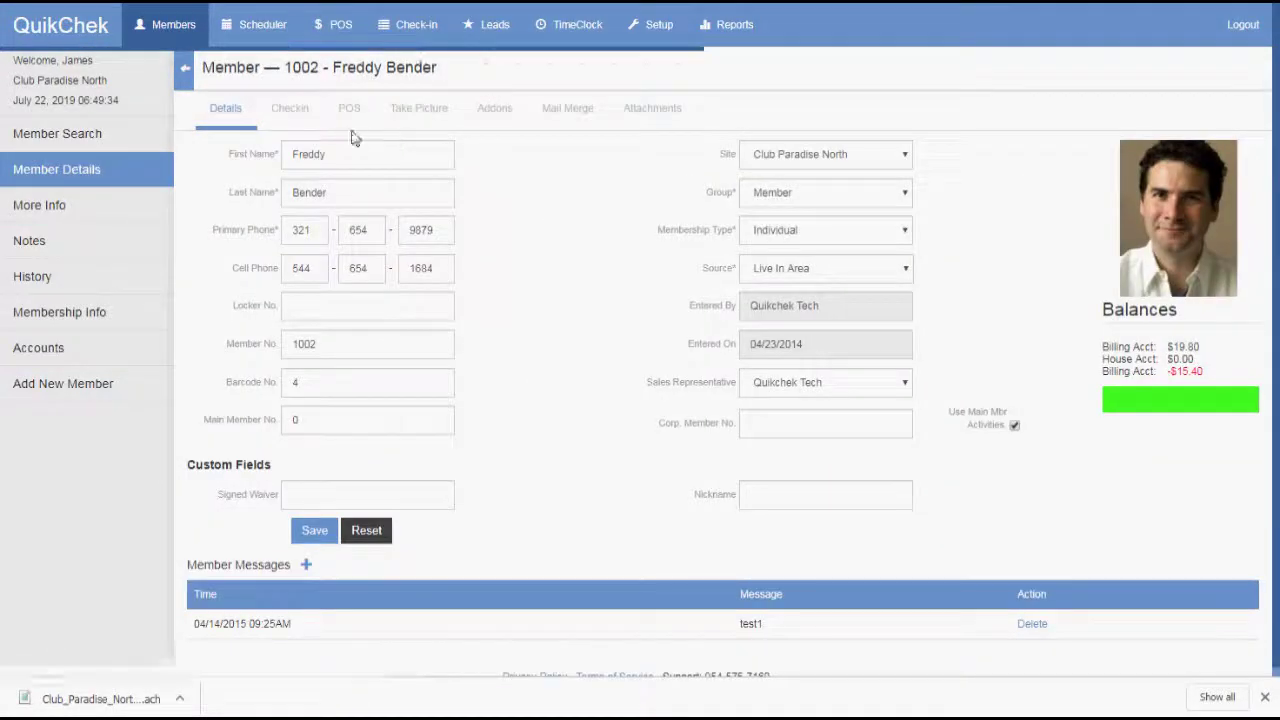
{"action": "left_click", "coordinate": [310, 116]}
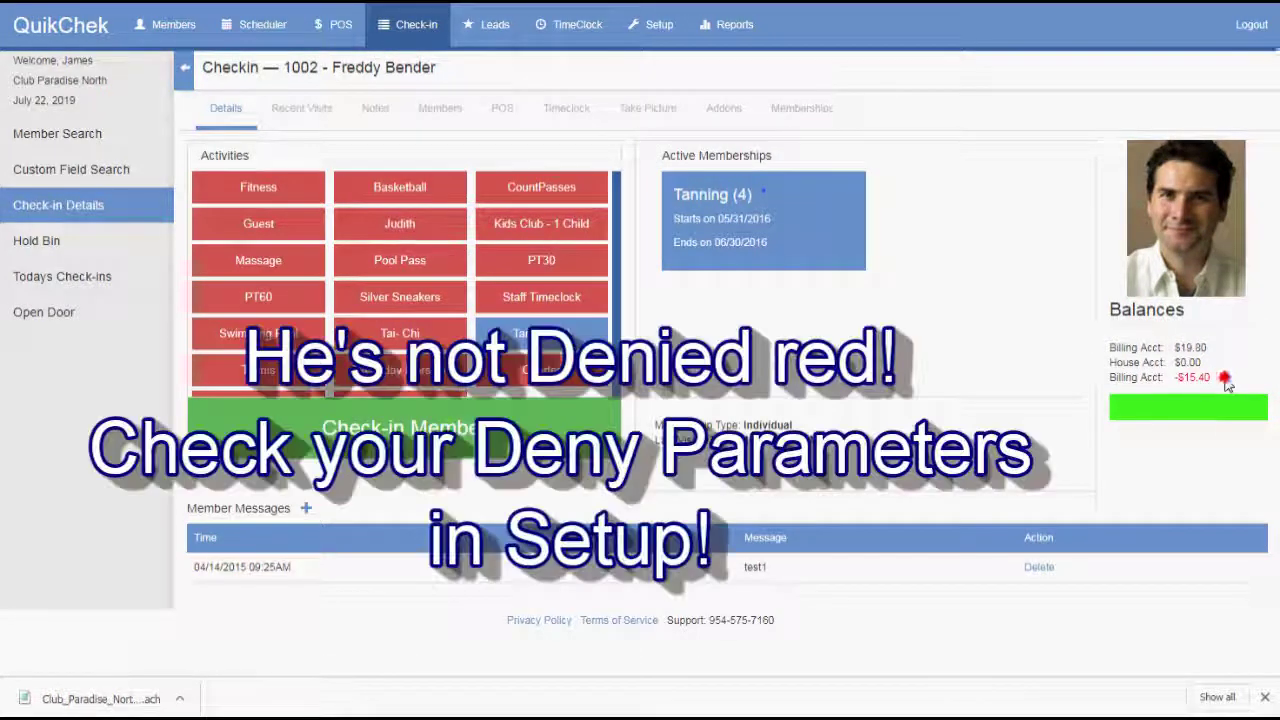
{"action": "left_click_drag", "start_coordinate": [1224, 378], "coordinate": [1188, 378]}
{"action": "left_click", "coordinate": [1188, 378]}
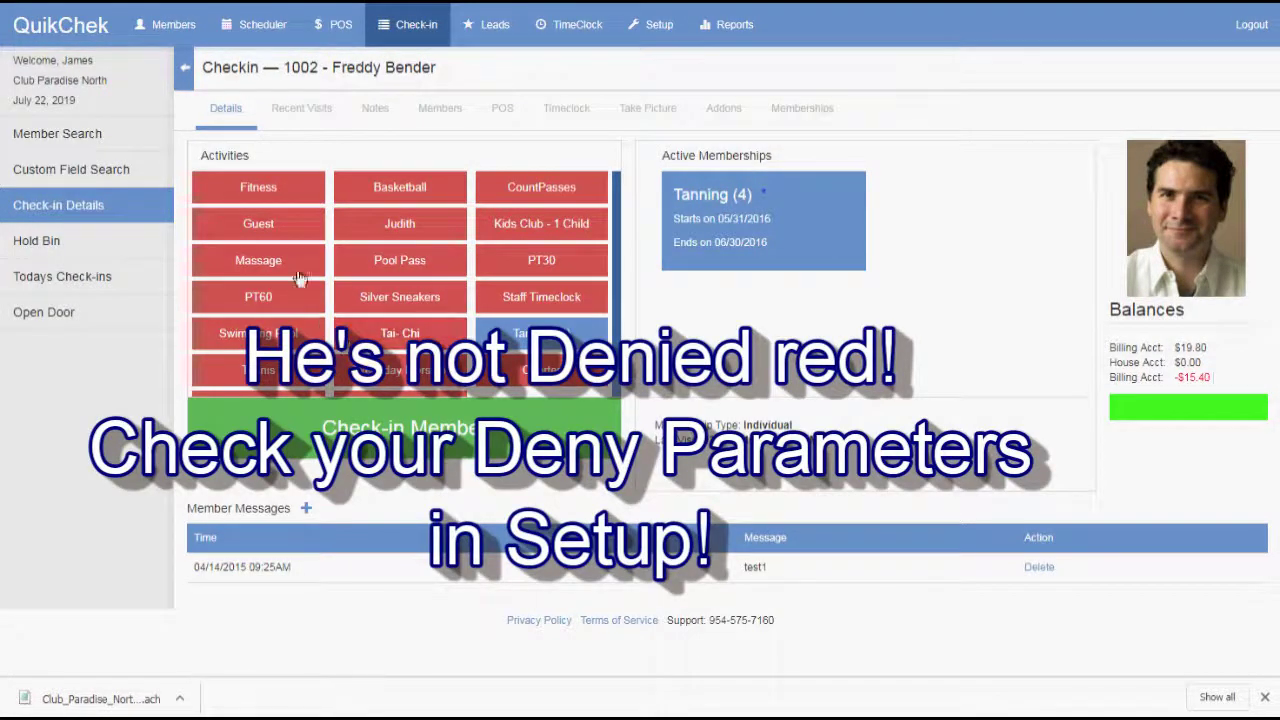
{"action": "left_click", "coordinate": [520, 345]}
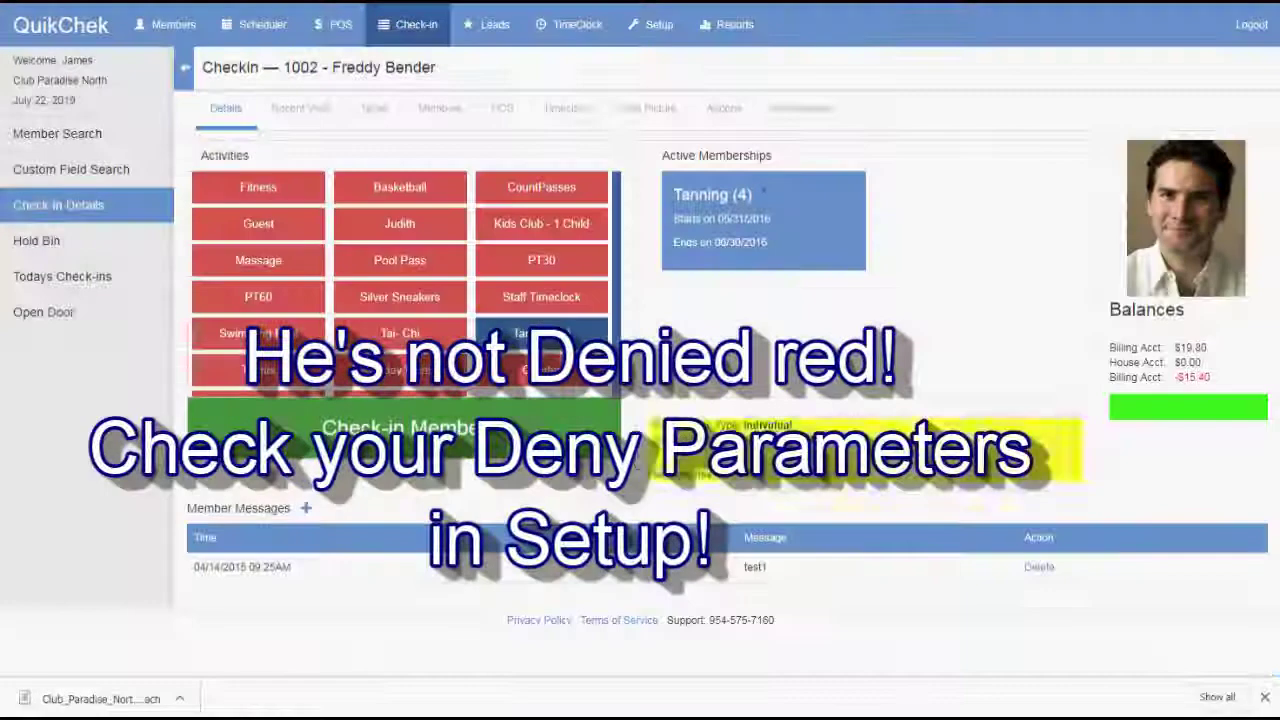
{"action": "left_click", "coordinate": [388, 430]}
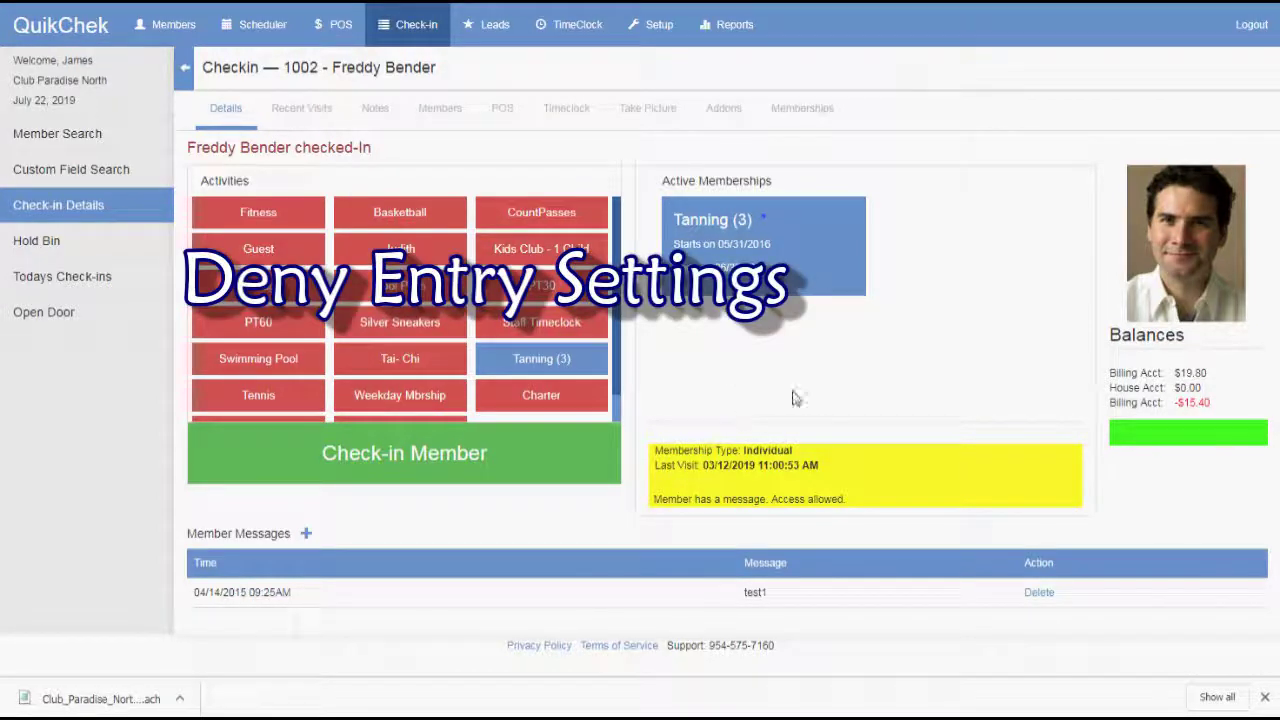
Recheck the member's overdue balance and review the Deny Entry on Account Balances settings in the check-in setup options.
{"action": "left_click_drag", "start_coordinate": [1212, 402], "coordinate": [1140, 402]}
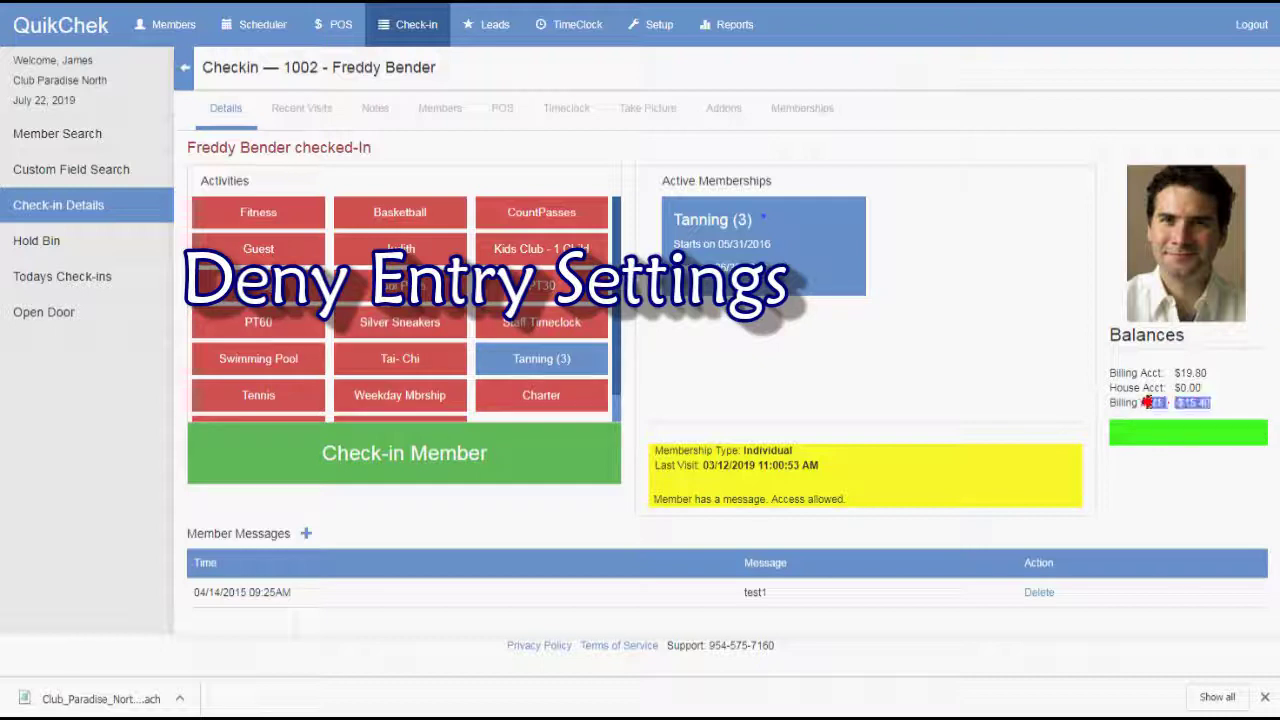
{"action": "left_click", "coordinate": [955, 395]}
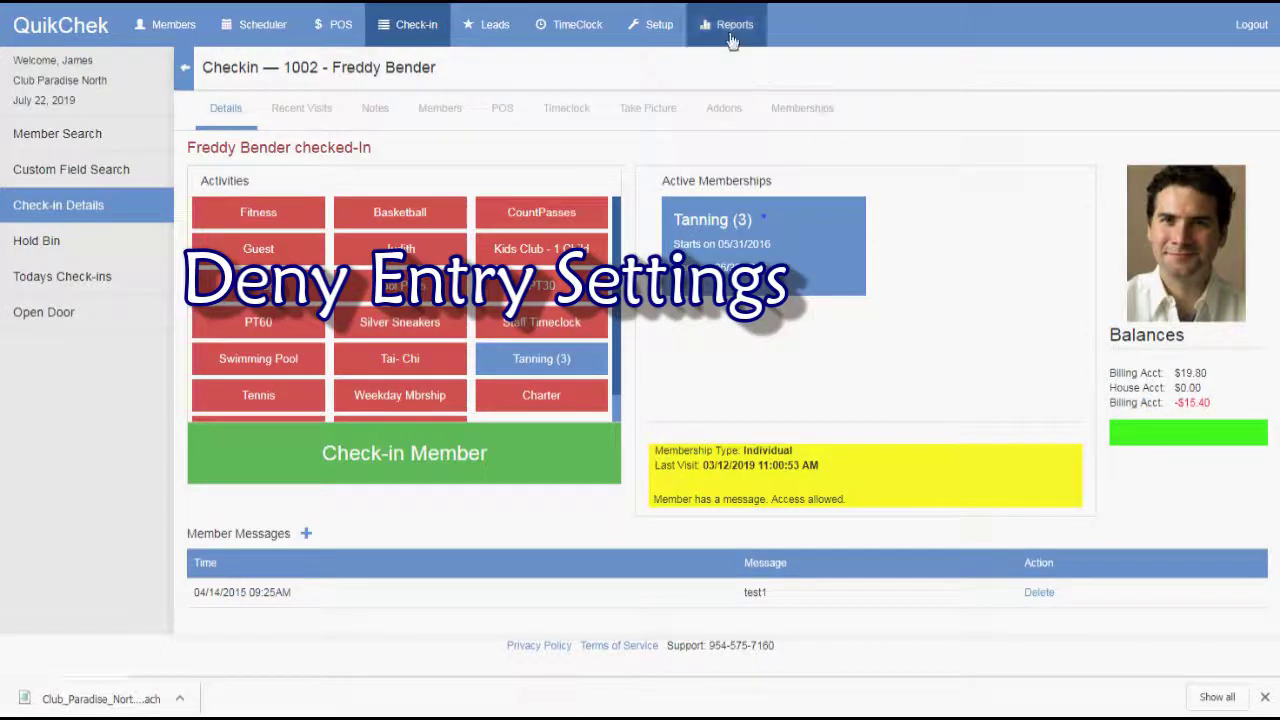
{"action": "right_click", "coordinate": [668, 24]}
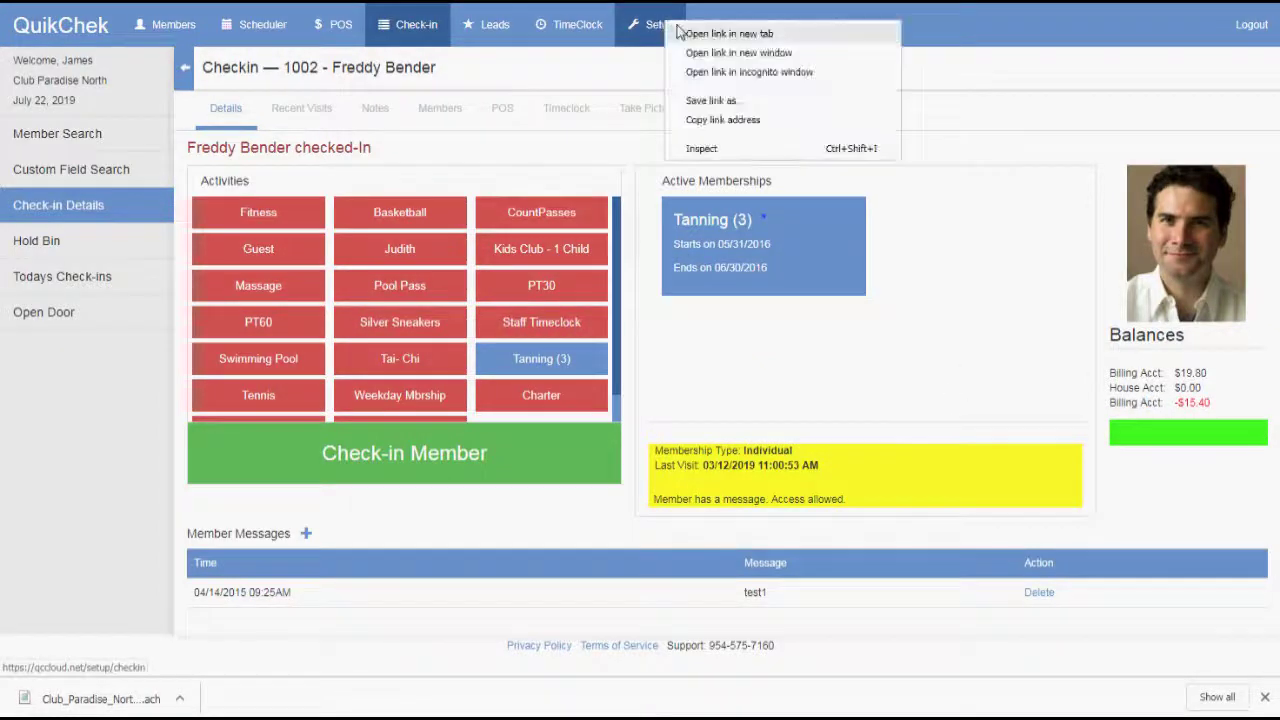
{"action": "key", "text": "Escape"}
{"action": "left_click", "coordinate": [662, 24]}
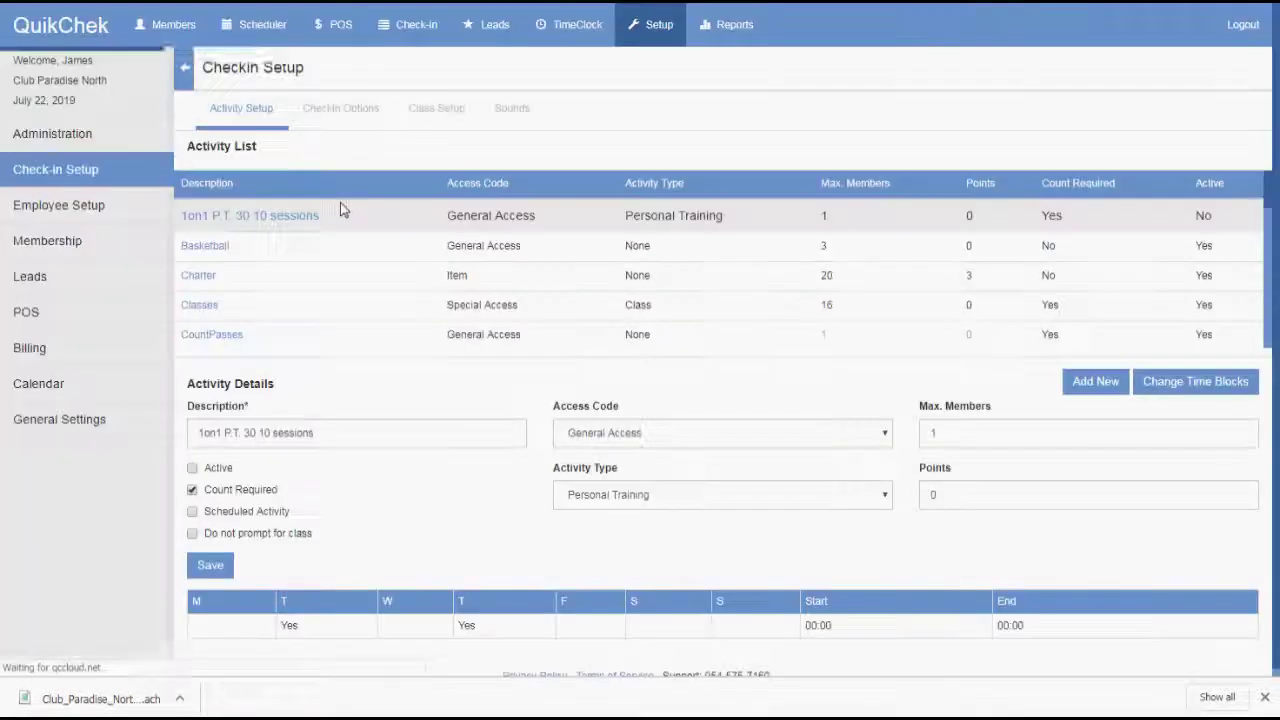
{"action": "left_click", "coordinate": [68, 172]}
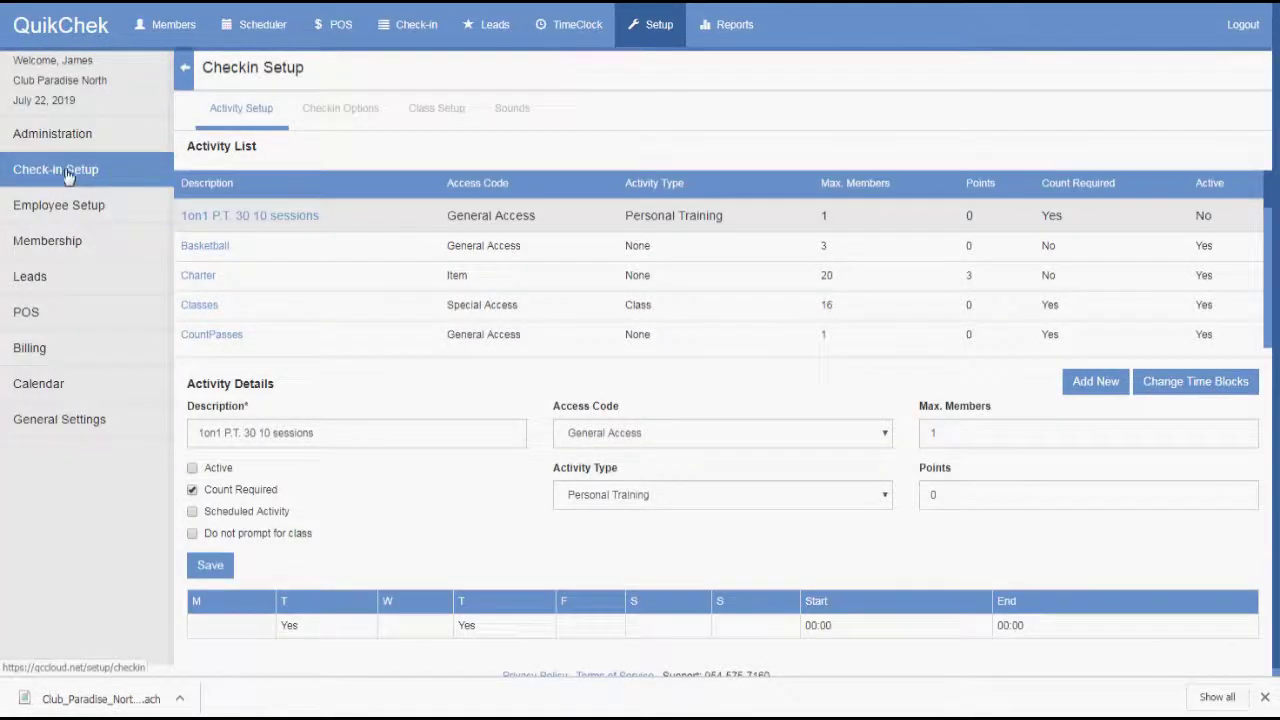
{"action": "left_click", "coordinate": [347, 117]}
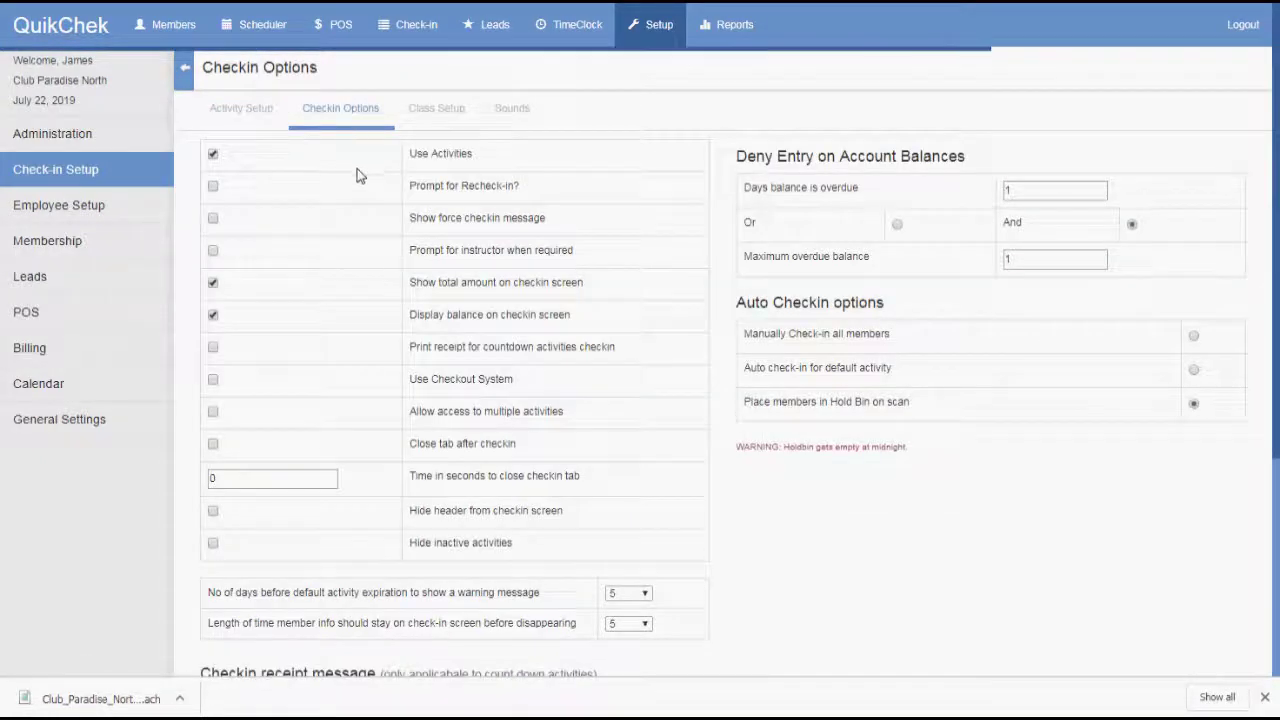
{"action": "left_click_drag", "start_coordinate": [910, 158], "coordinate": [771, 156]}
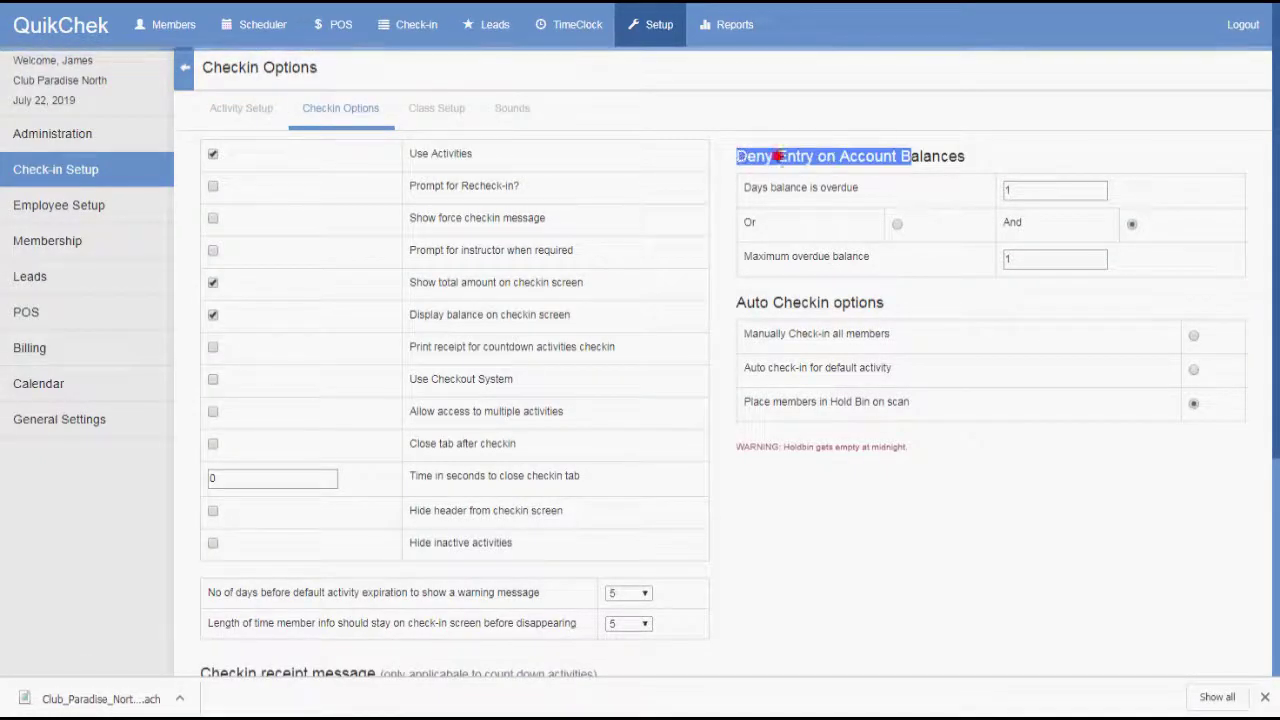
Examine the Deny Entry on Account Balances settings for days balance is overdue and maximum overdue balance.
{"action": "left_click", "coordinate": [924, 160]}
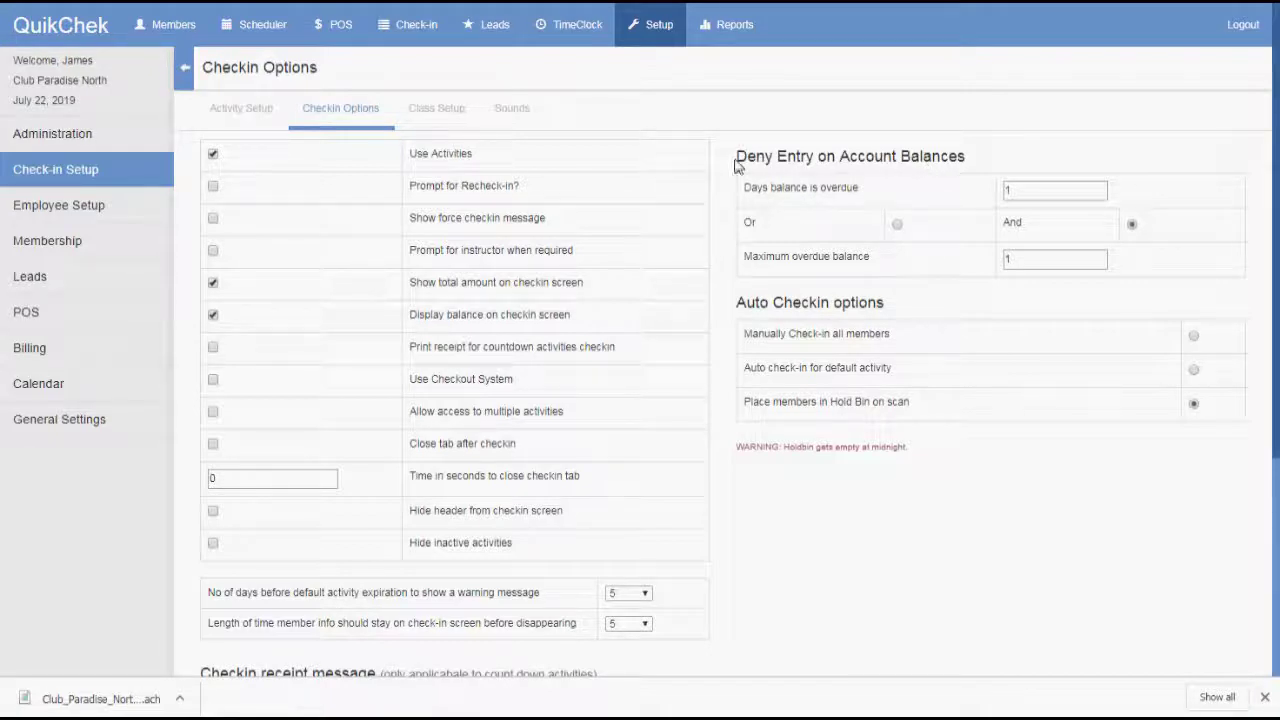
{"action": "left_click_drag", "start_coordinate": [736, 162], "coordinate": [974, 164]}
{"action": "left_click", "coordinate": [976, 160]}
{"action": "left_click_drag", "start_coordinate": [745, 190], "coordinate": [917, 206]}
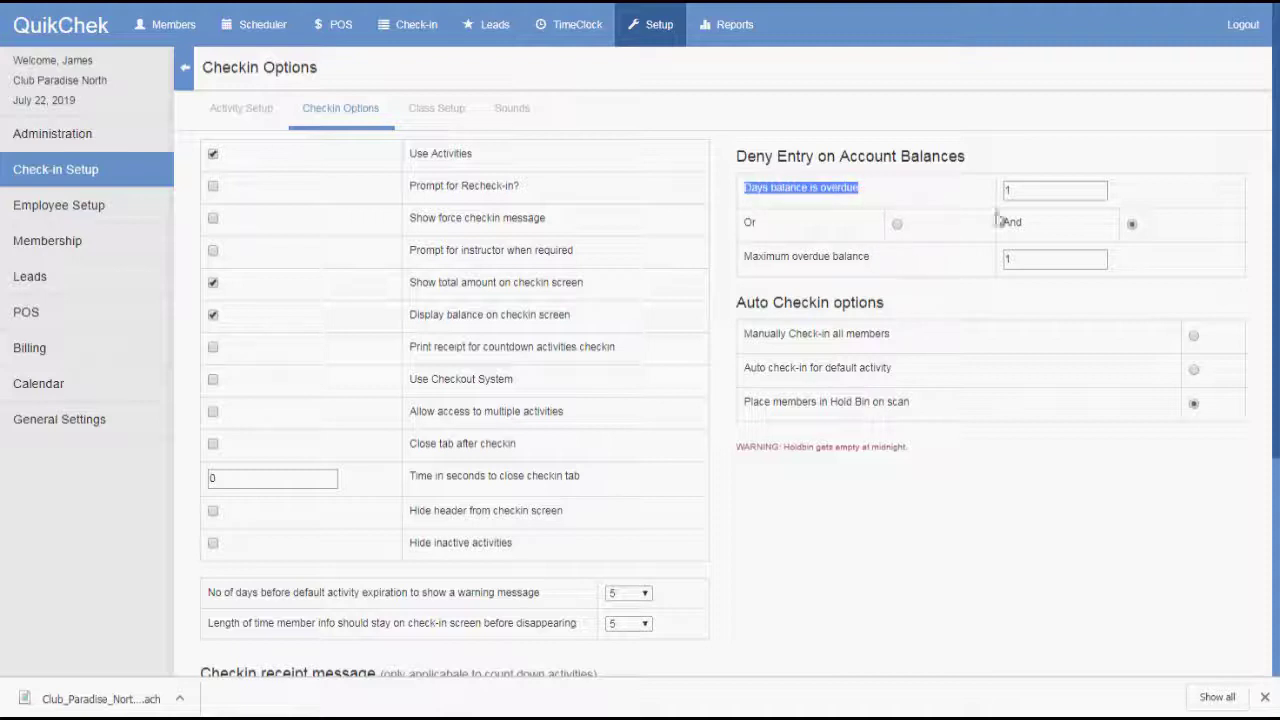
{"action": "left_click", "coordinate": [1021, 191]}
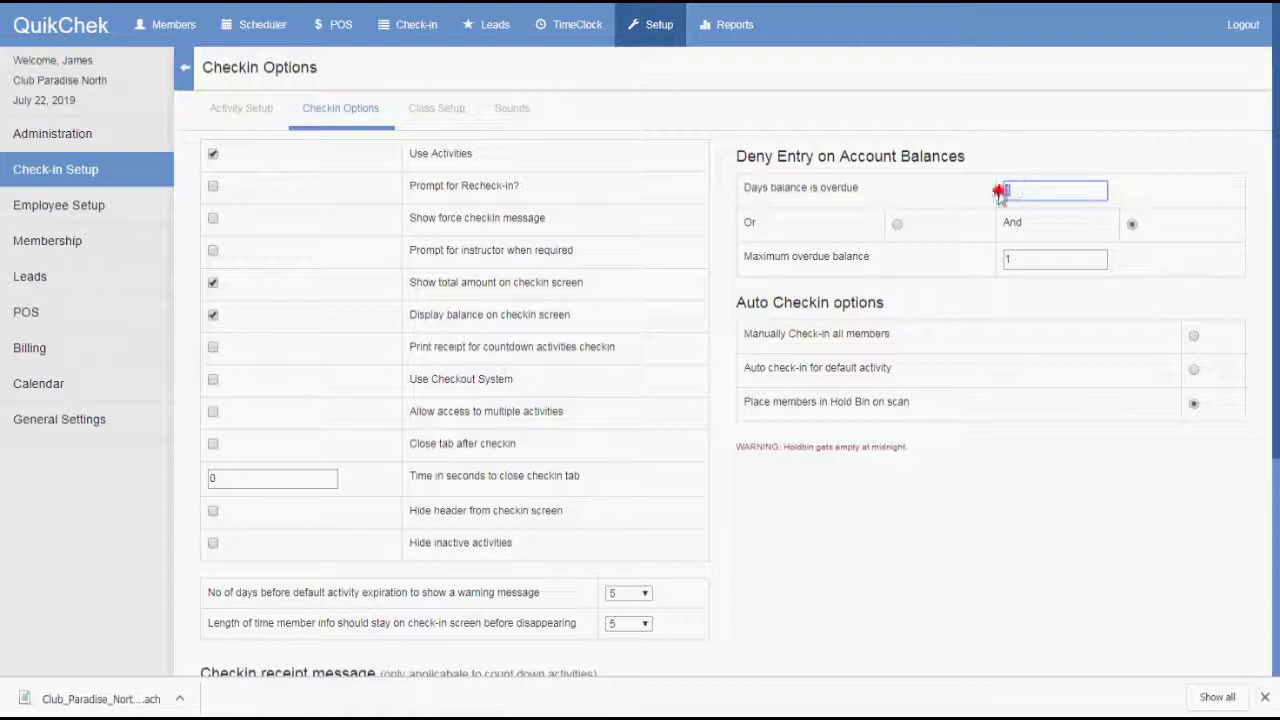
{"action": "double_click", "coordinate": [1006, 192]}
{"action": "left_click_drag", "start_coordinate": [893, 265], "coordinate": [746, 260]}
Set the maximum overdue balance to 45 and the days balance is overdue to 15, save the check-in options, and review the And condition.
{"action": "left_click", "coordinate": [1004, 258]}
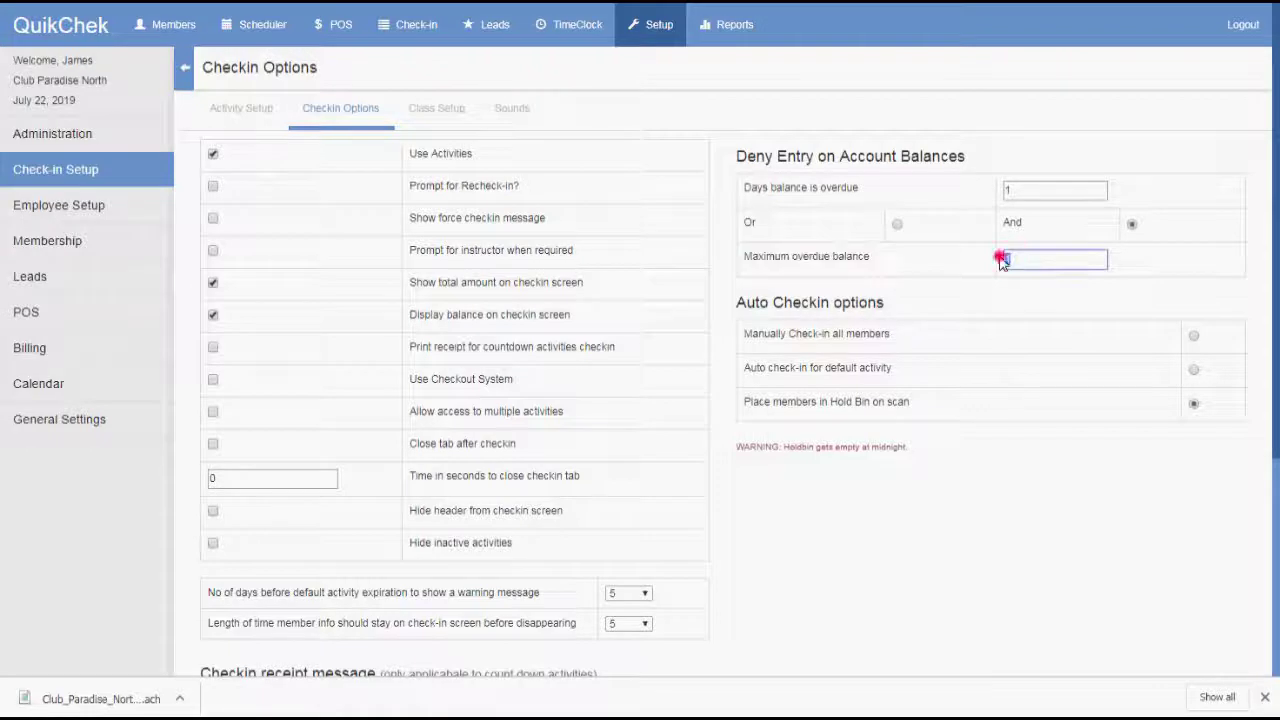
{"action": "double_click", "coordinate": [1010, 258]}
{"action": "left_click_drag", "start_coordinate": [1035, 192], "coordinate": [973, 195]}
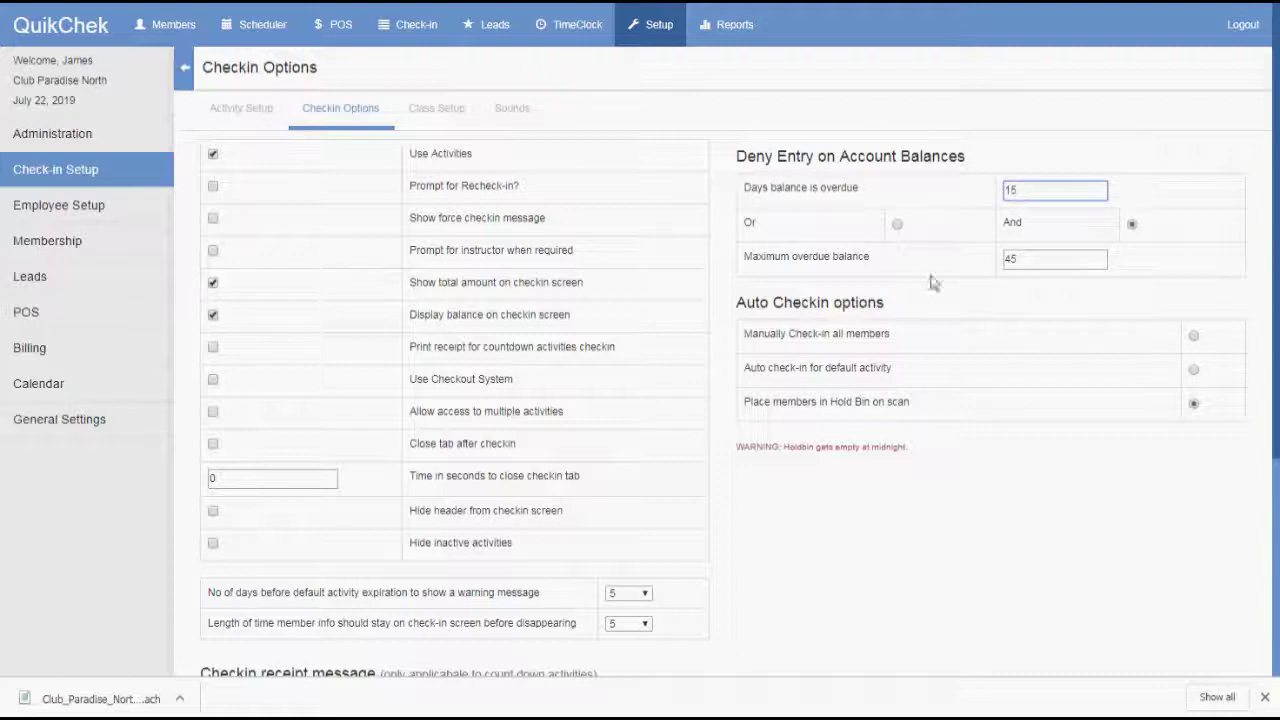
{"action": "scroll", "coordinate": [766, 567], "scroll_direction": "down", "scroll_amount": 3}
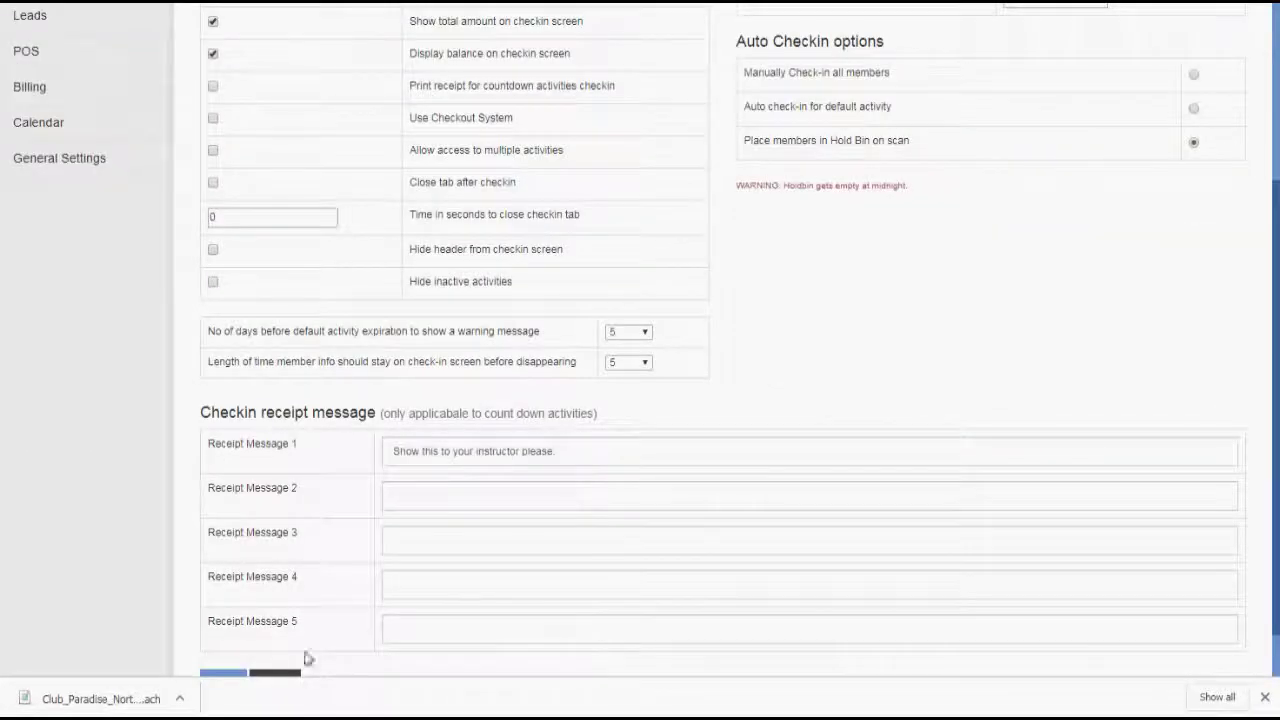
{"action": "scroll", "coordinate": [280, 657], "scroll_direction": "down", "scroll_amount": 1}
{"action": "left_click", "coordinate": [223, 624]}
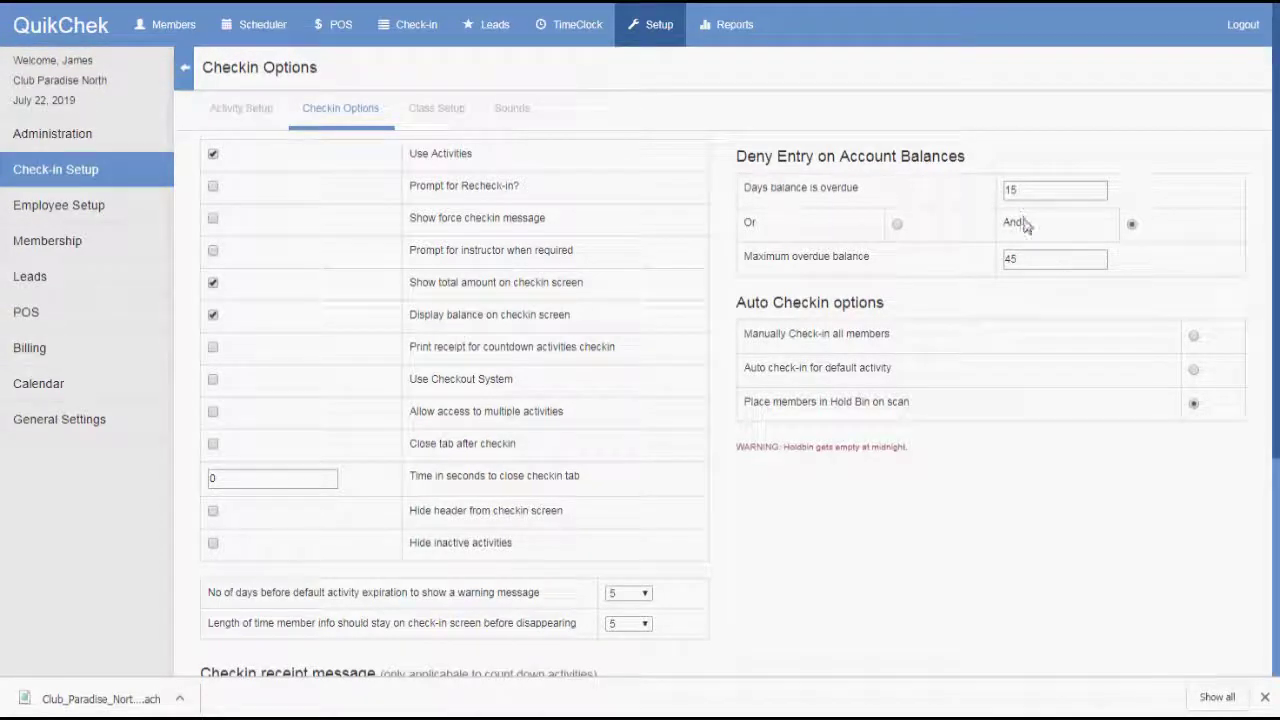
{"action": "double_click", "coordinate": [1020, 224]}
{"action": "left_click", "coordinate": [1008, 309]}
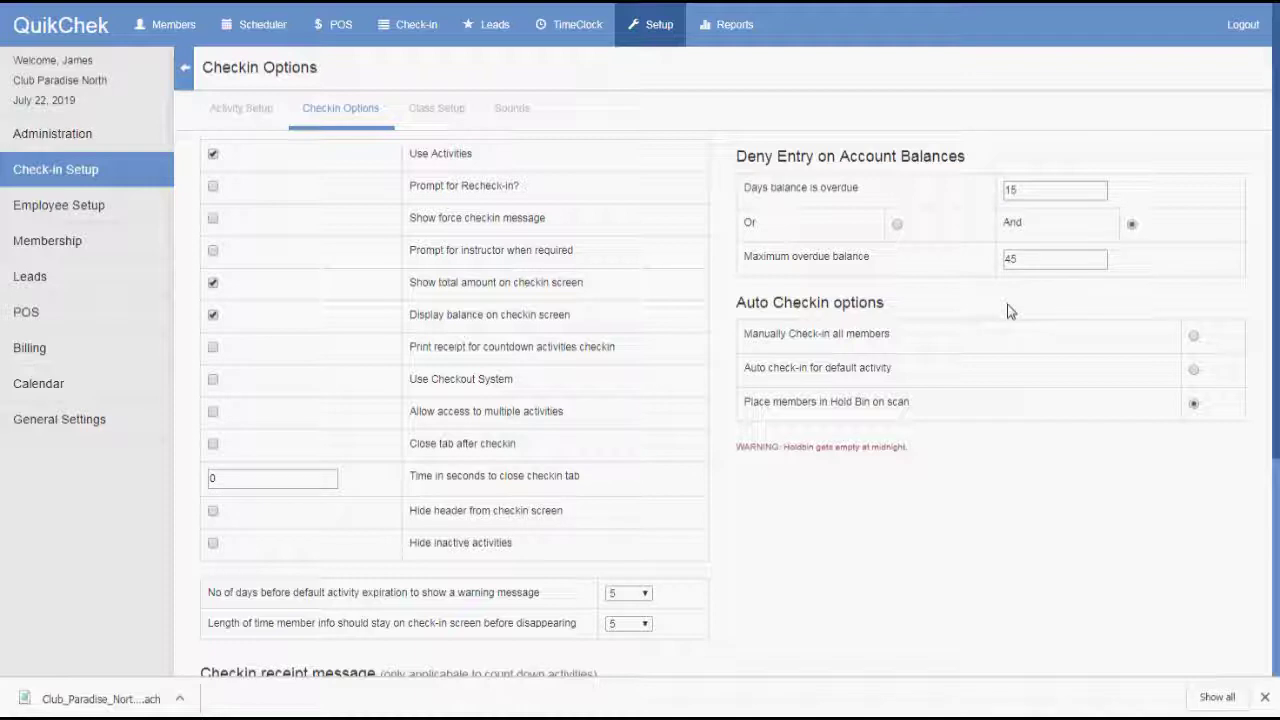